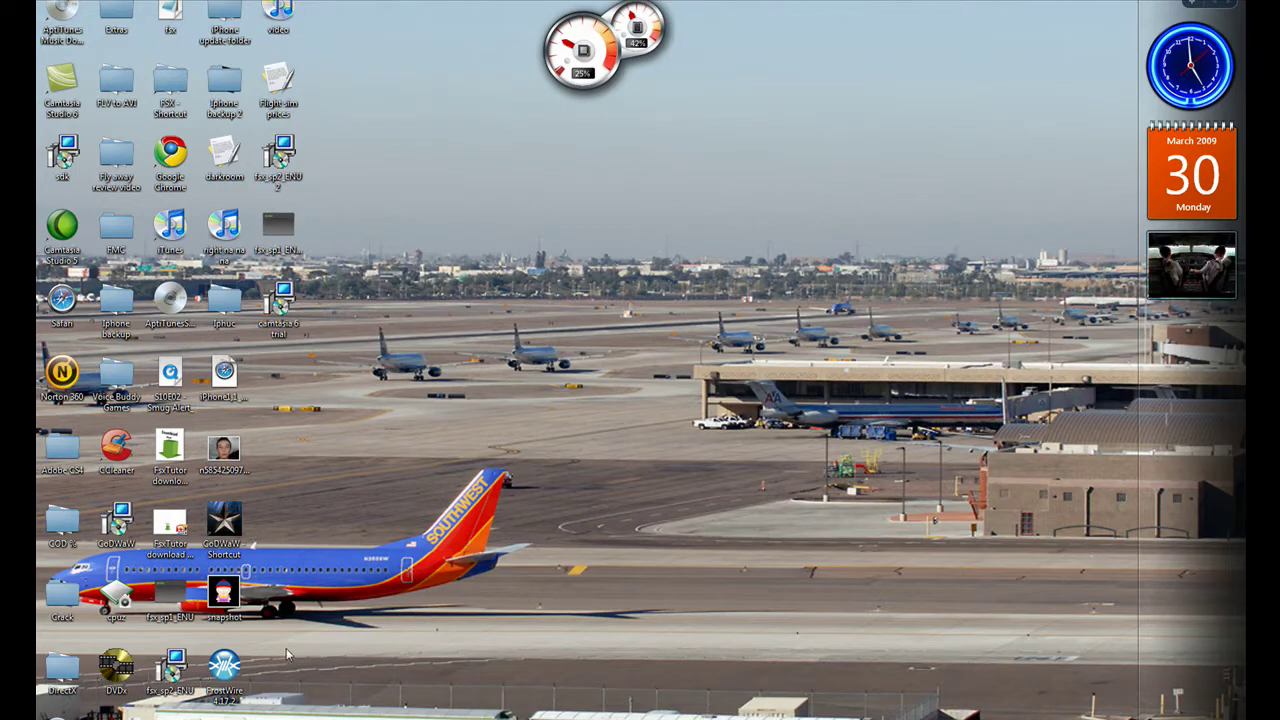
- Launch Safari from the Start menu and web-search for 'fly away simulation'
key(super)
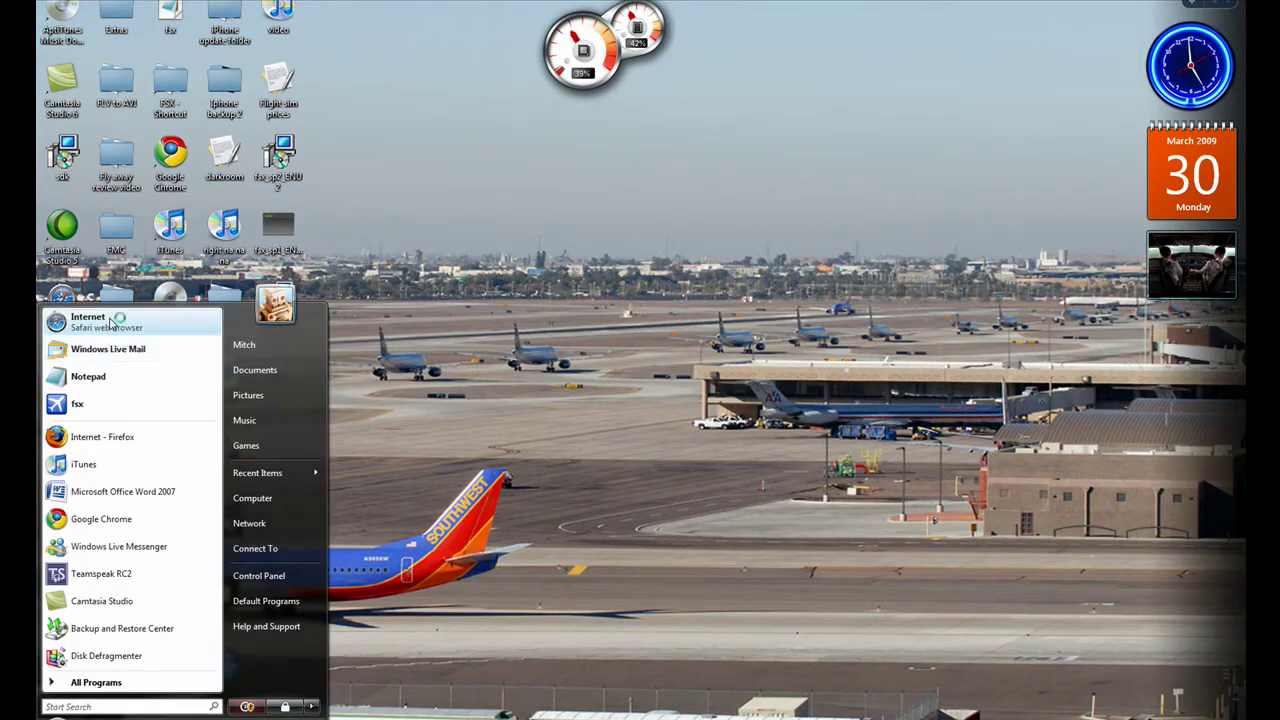
click(95, 320)
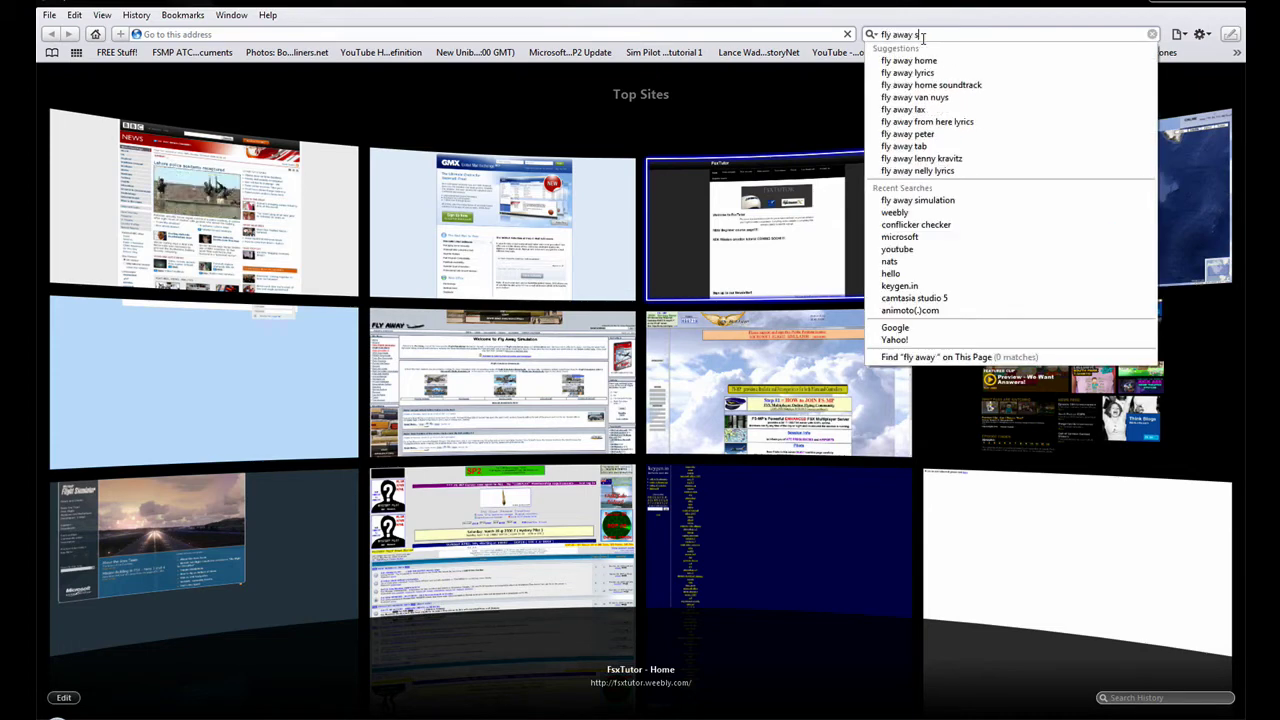
text(on)
key(Return)
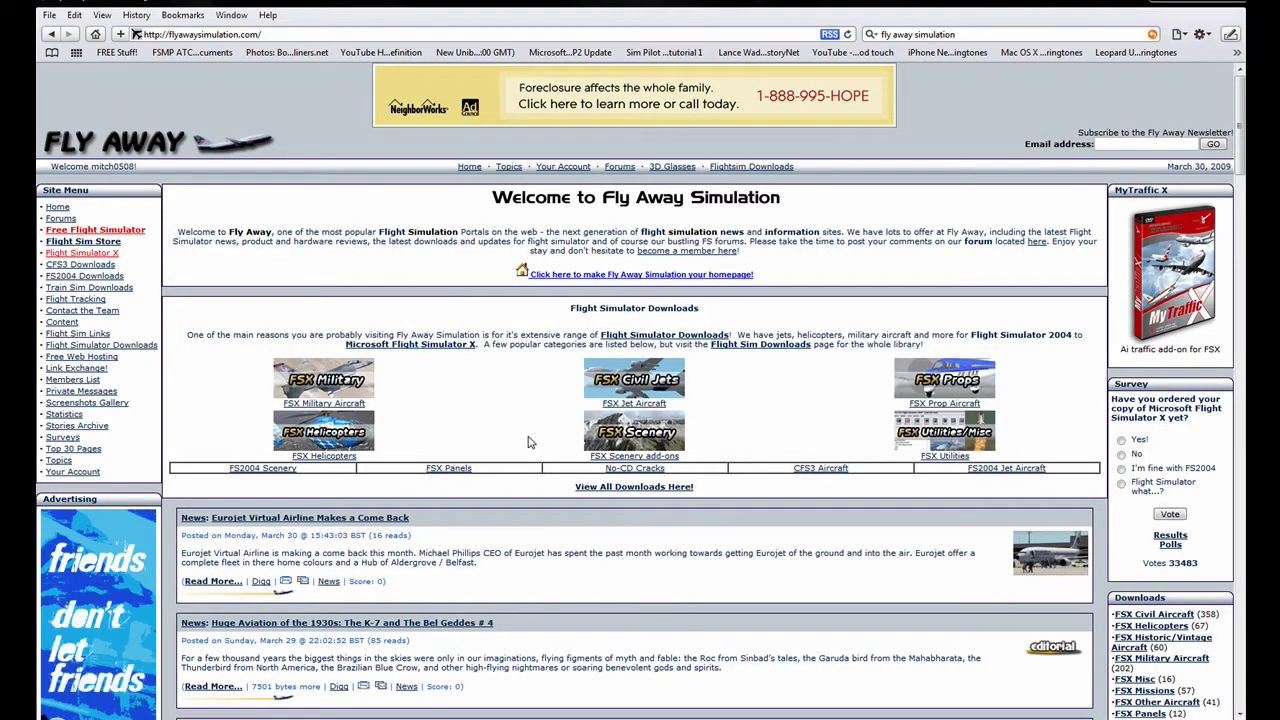
- Search the FSX Civil Aircraft download library for '737 easyjet' and review the EasyJet 737-800 result
click(629, 381)
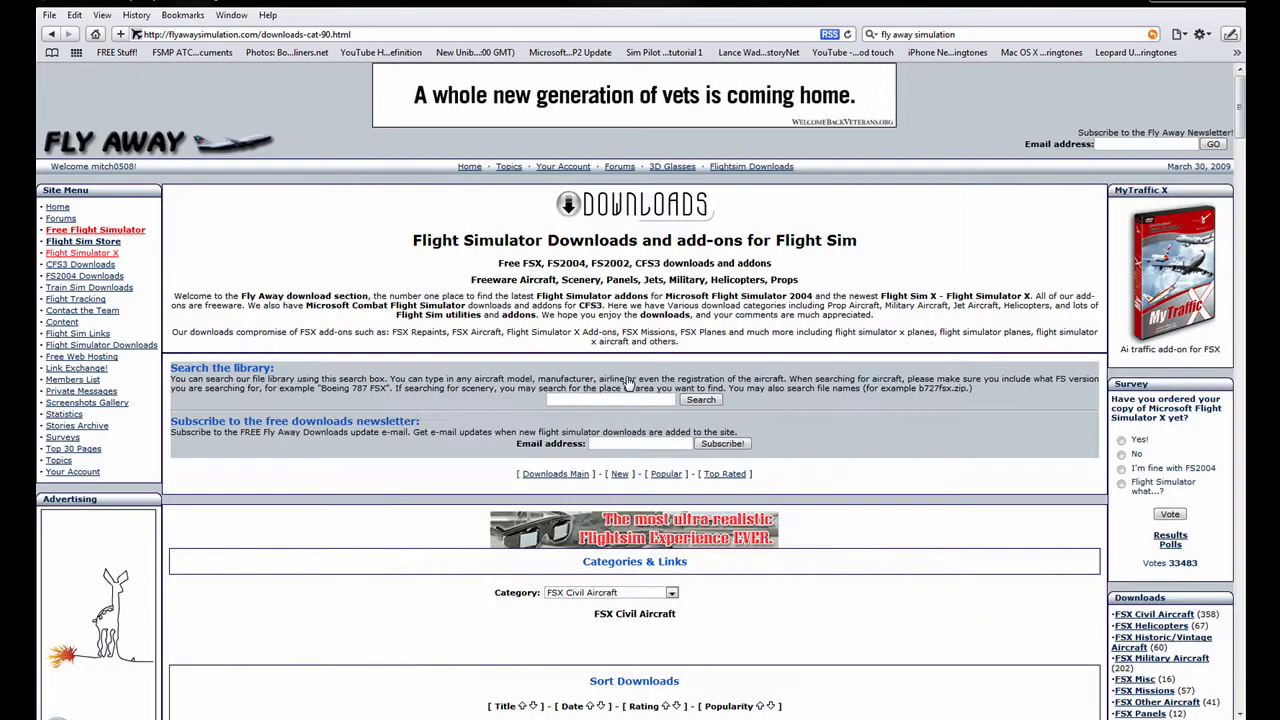
click(600, 401)
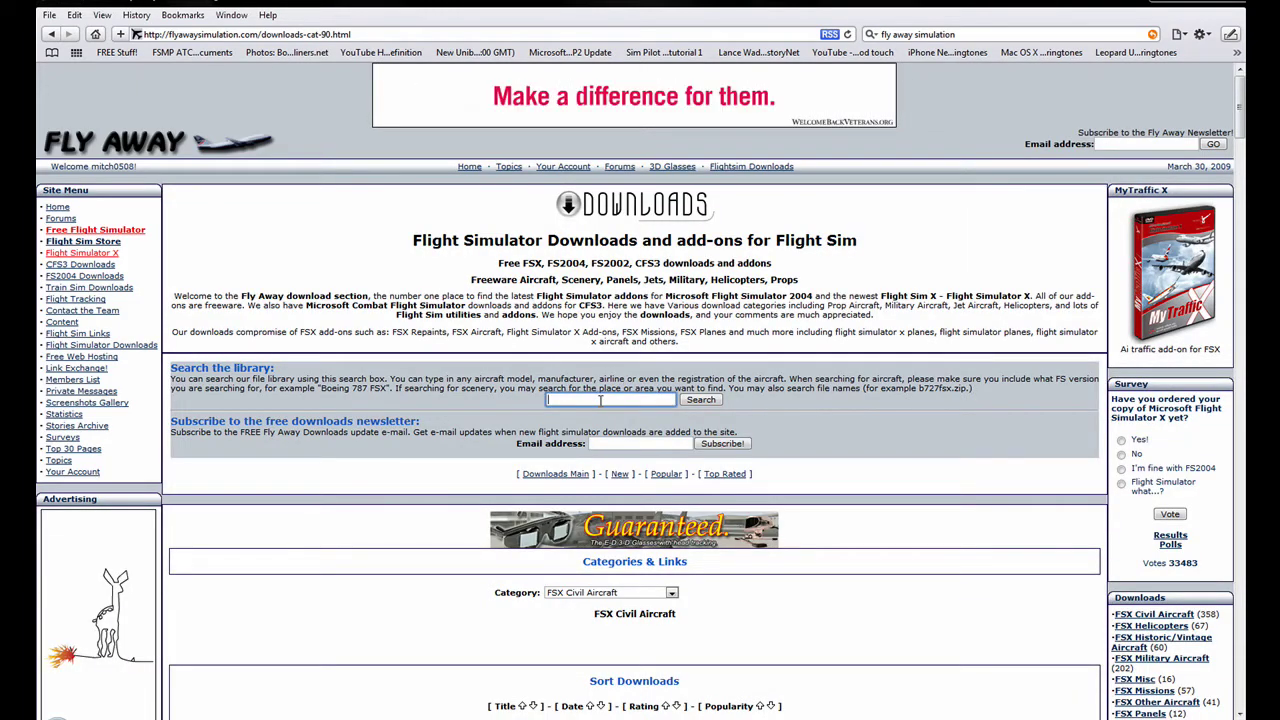
text(737 easyjet)
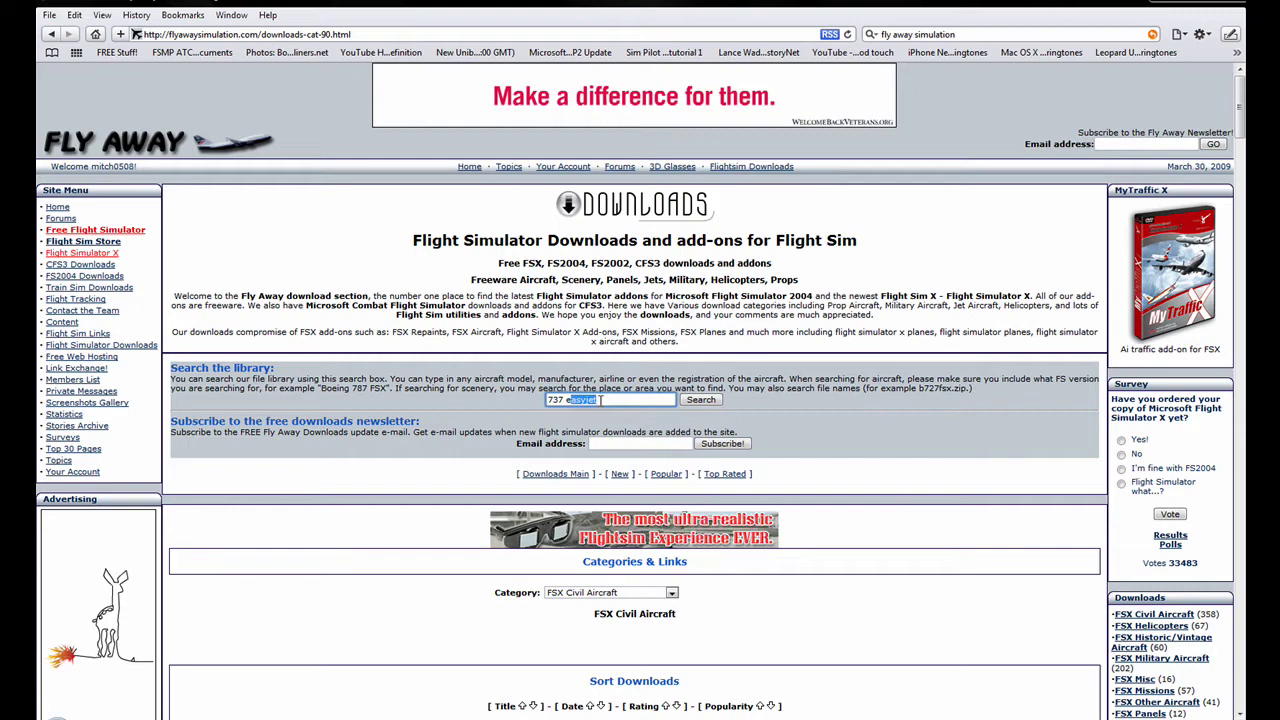
text(yjet)
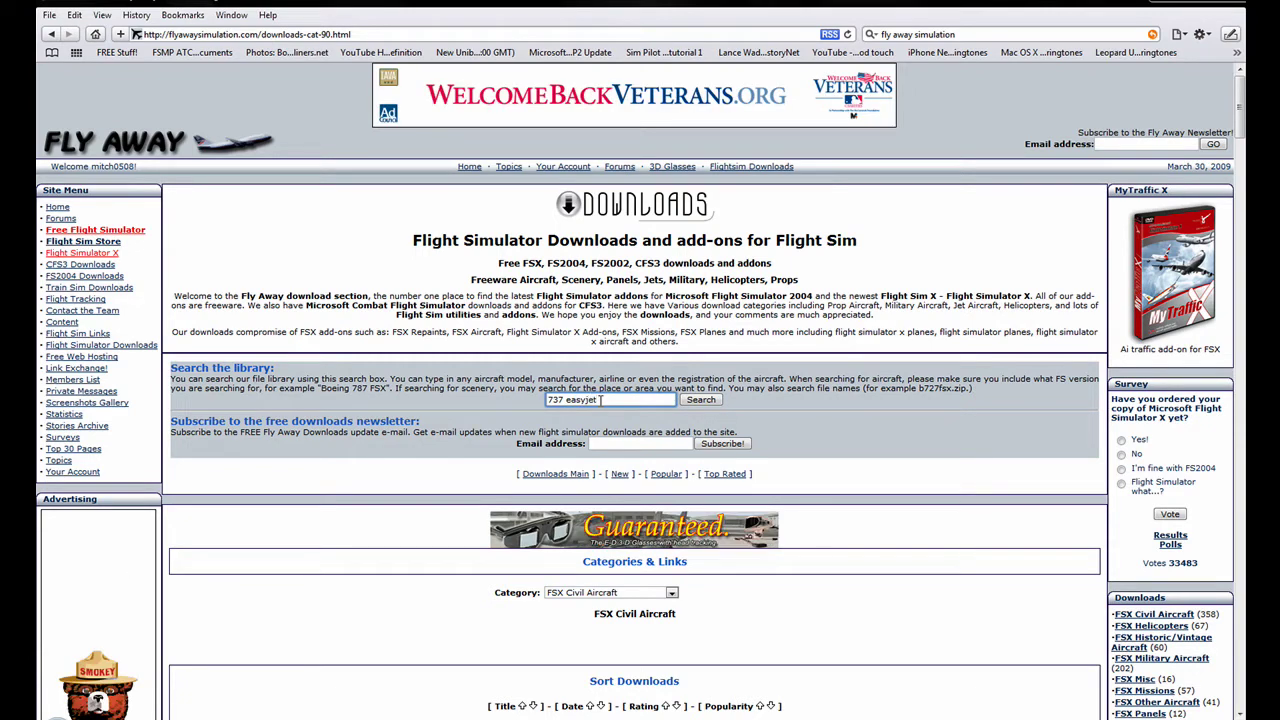
key(Return)
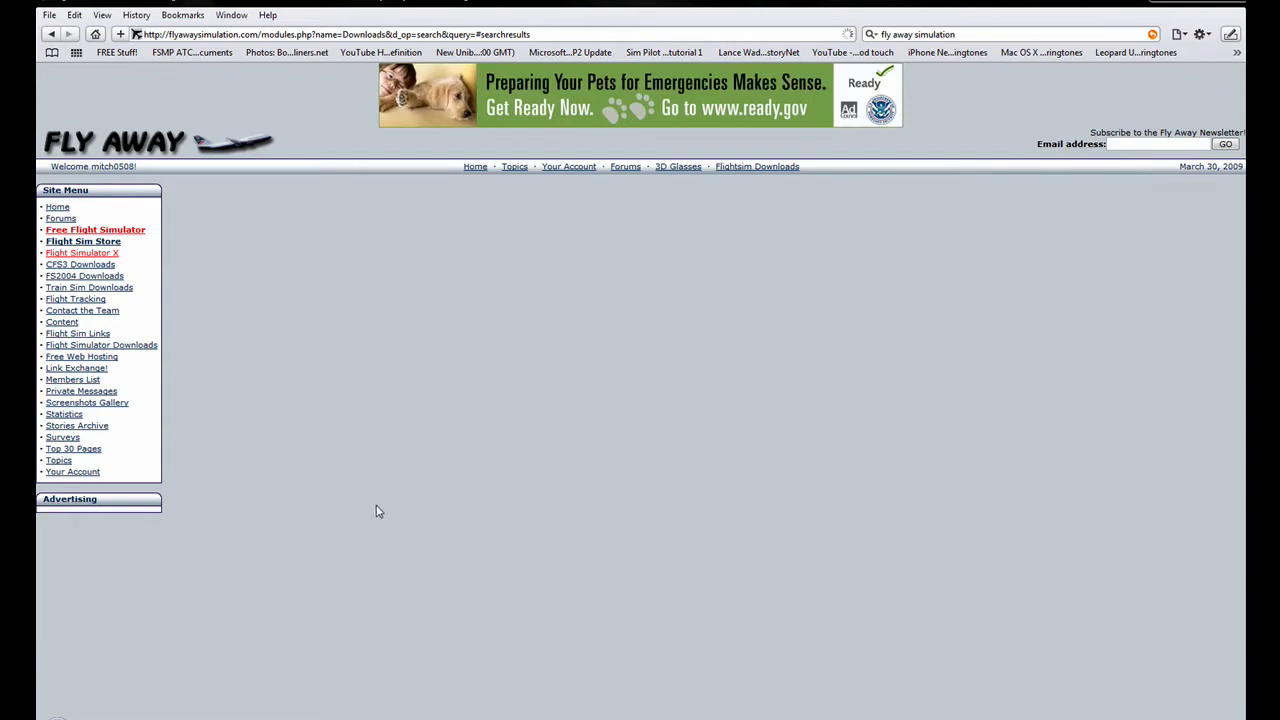
scroll(363, 486, up, 3)
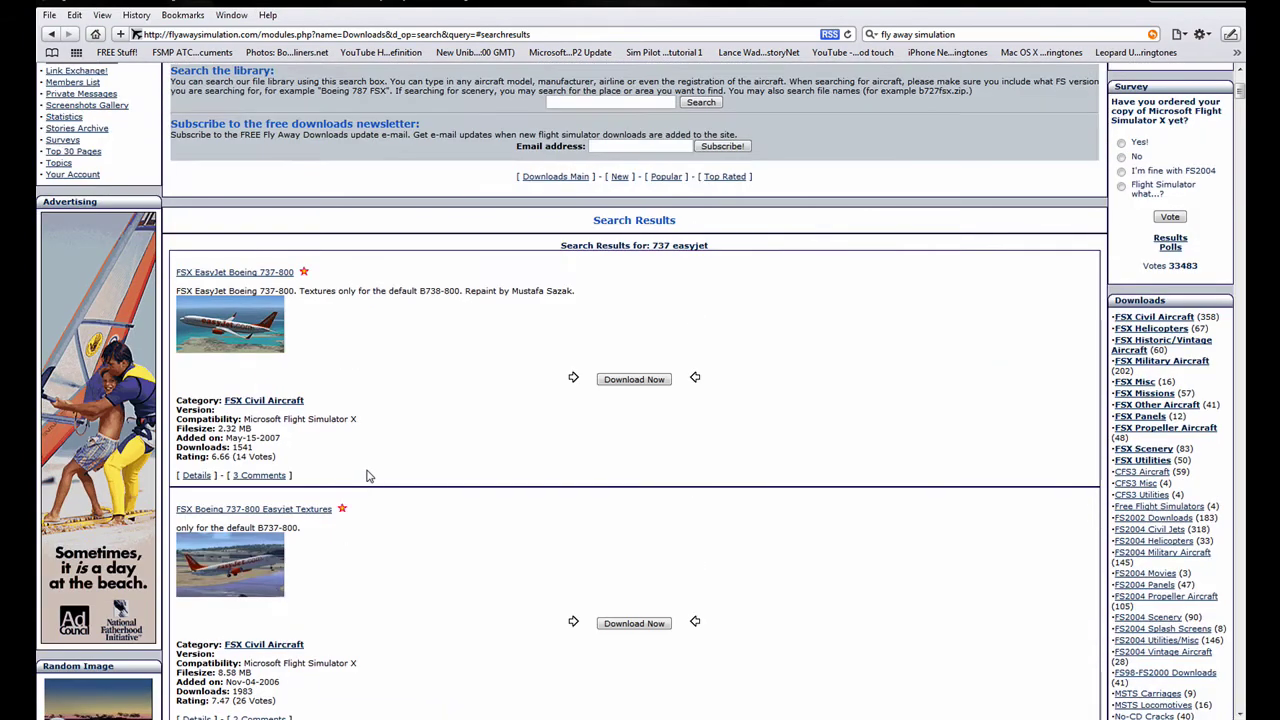
drag(301, 291, 452, 291)
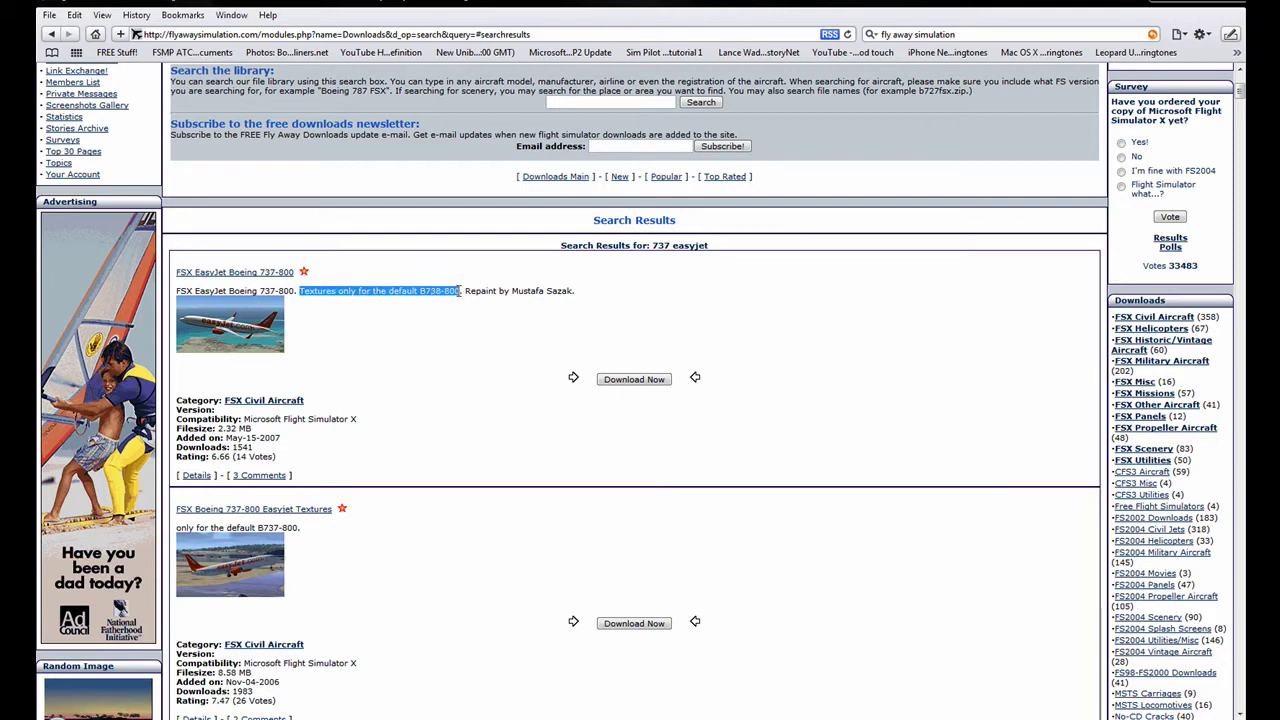
click(467, 299)
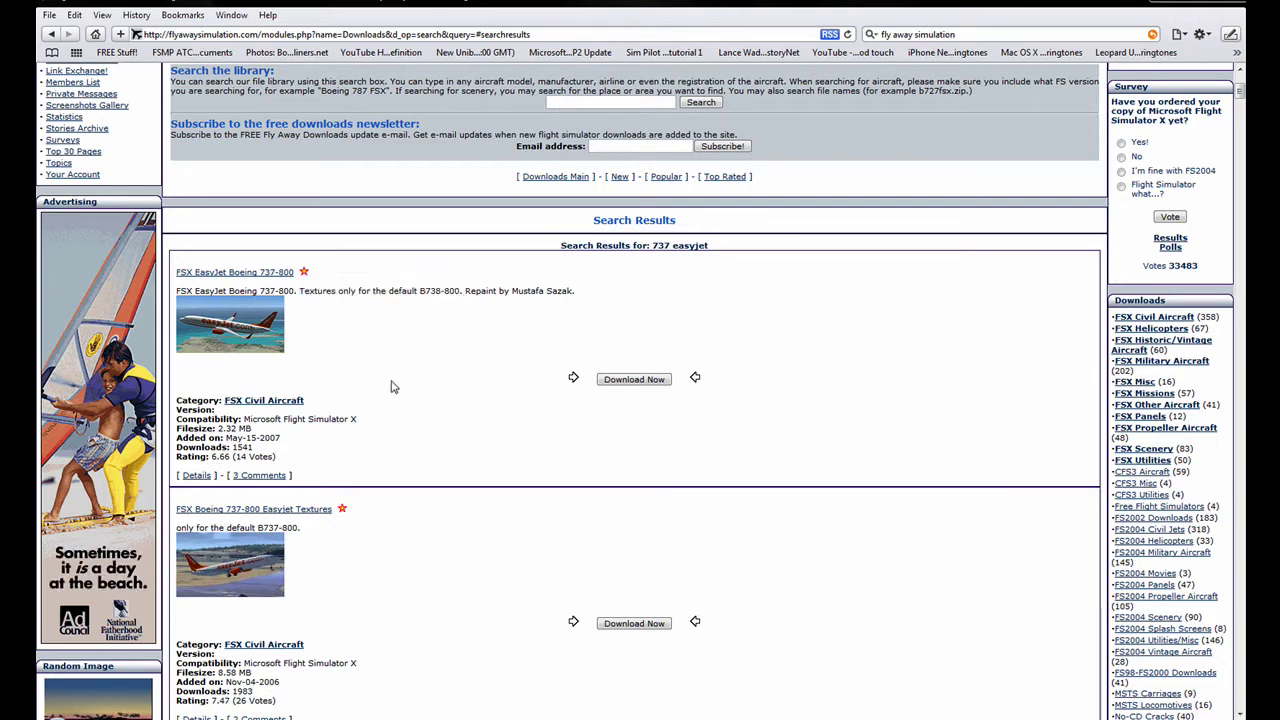
- Save the EasyJet 737-800 repaint as b738ejet.zip on the Desktop, then close the downloads list
click(646, 384)
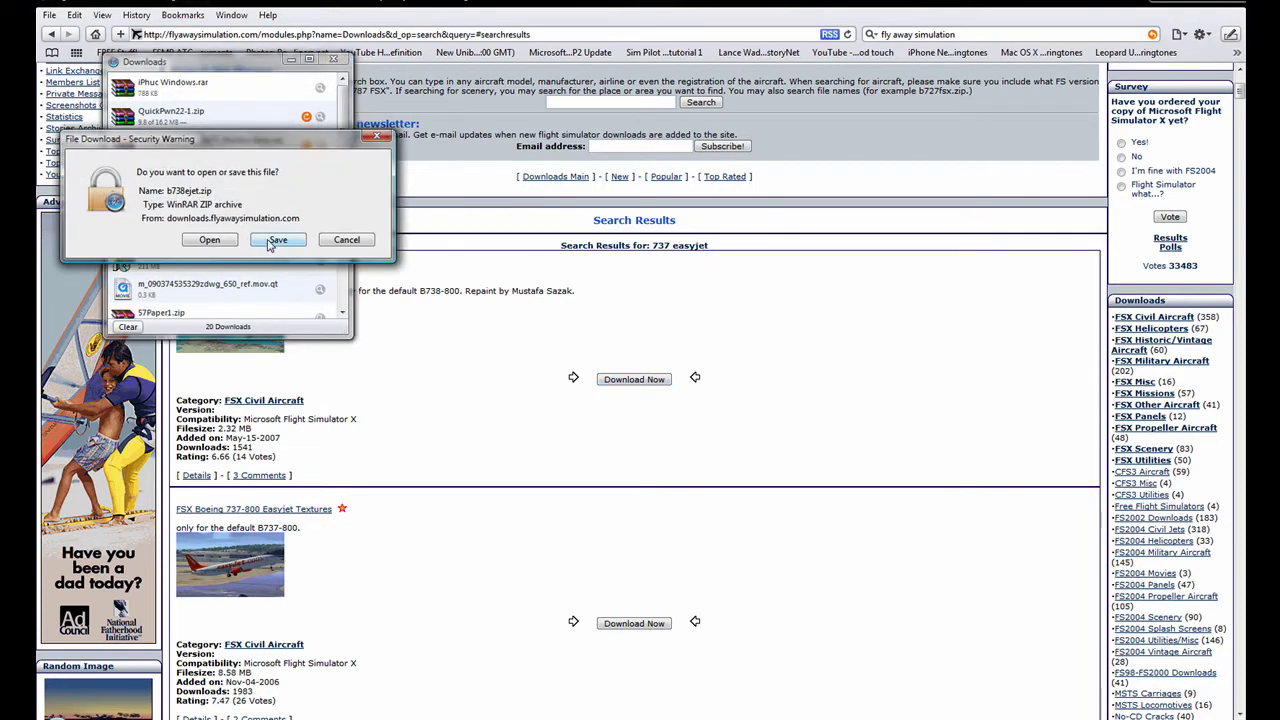
click(270, 242)
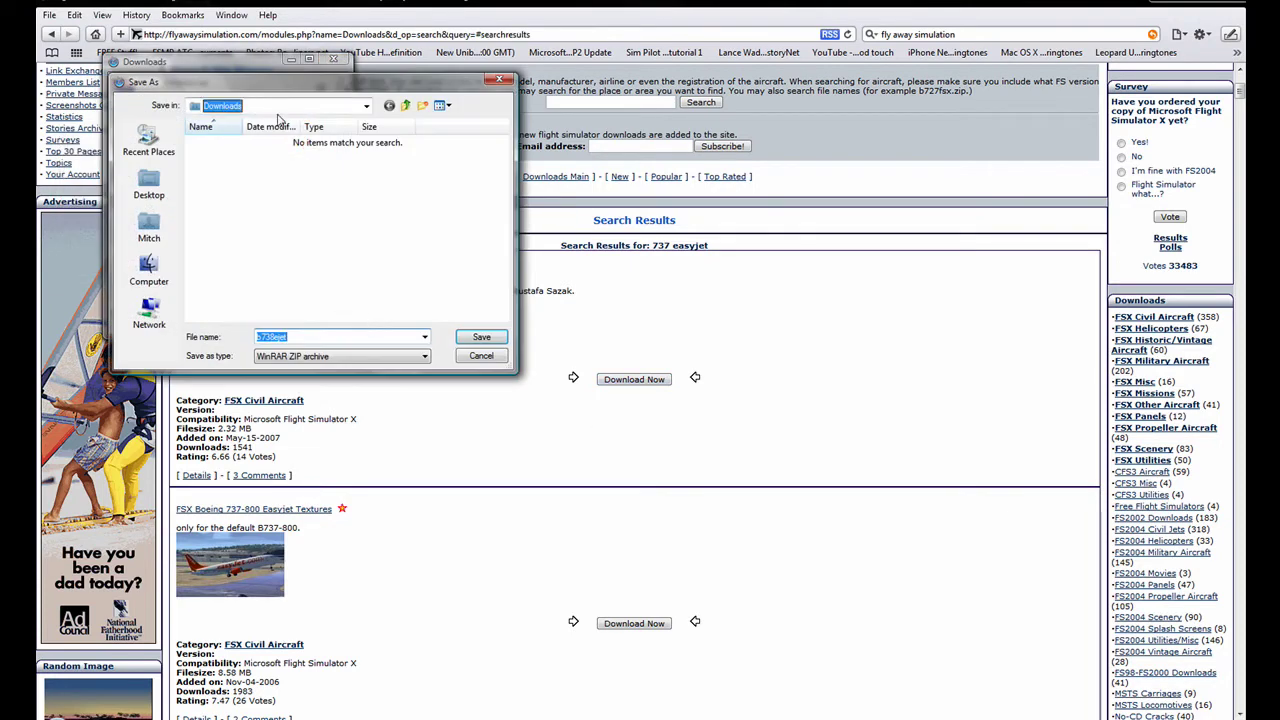
click(285, 106)
click(225, 130)
click(475, 338)
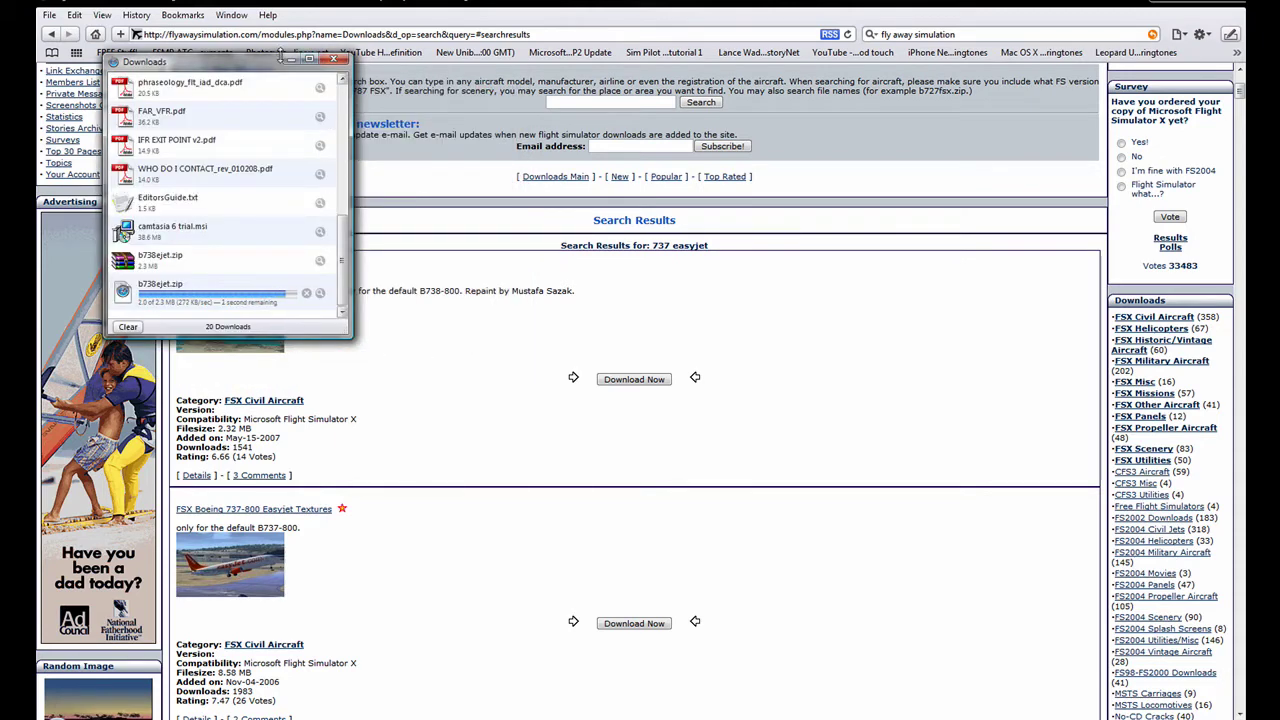
click(333, 59)
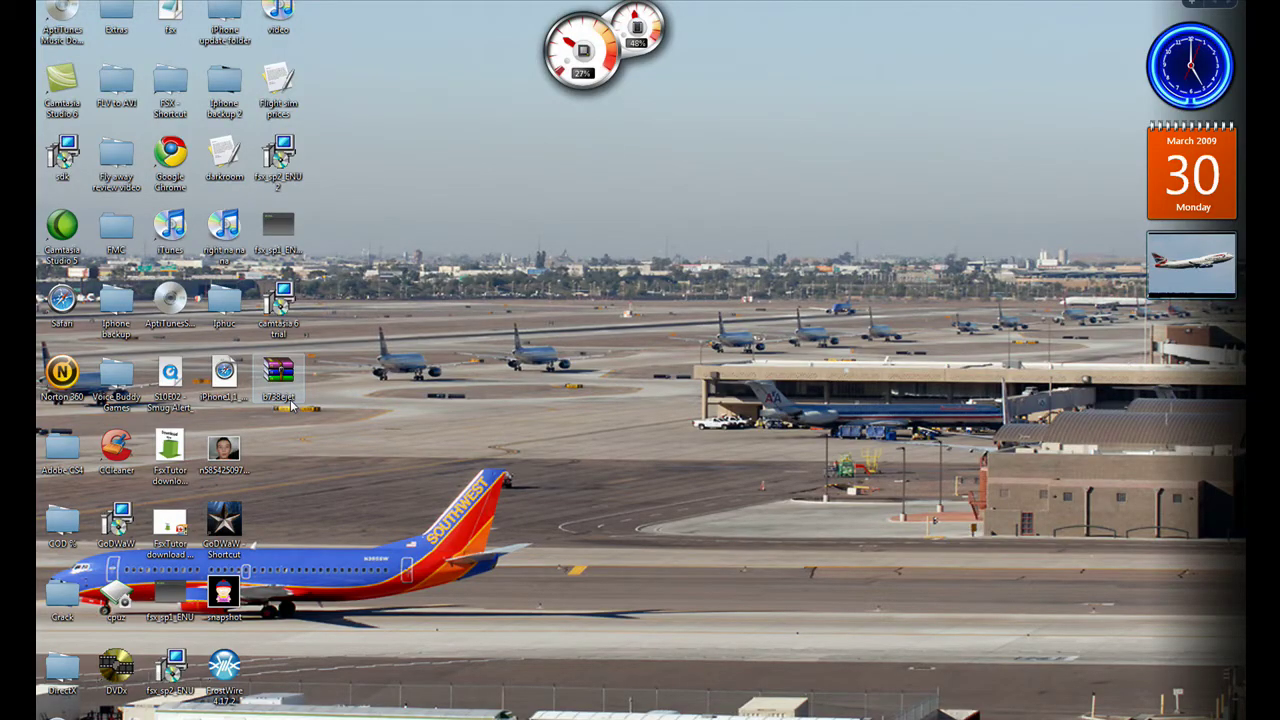
- Open b738ejet.zip in WinRAR, extract it to Desktop\b738ejet, and close WinRAR
double_click(290, 399)
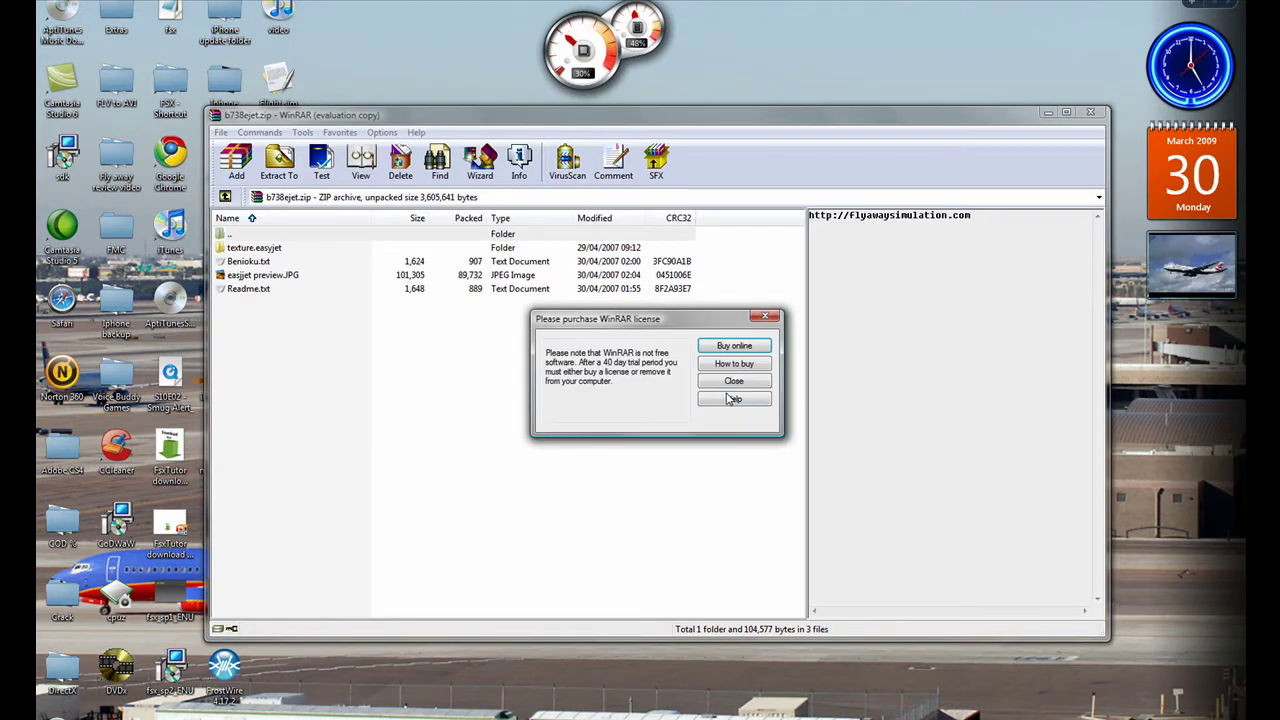
click(728, 394)
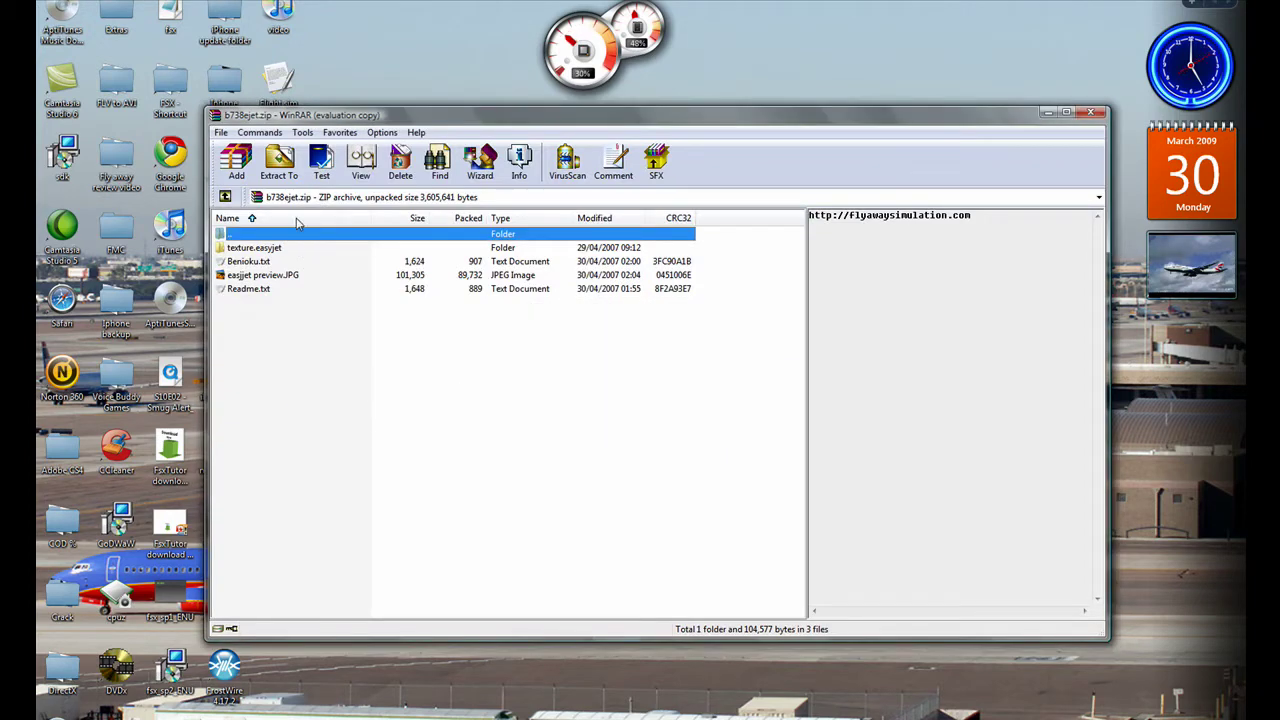
click(282, 168)
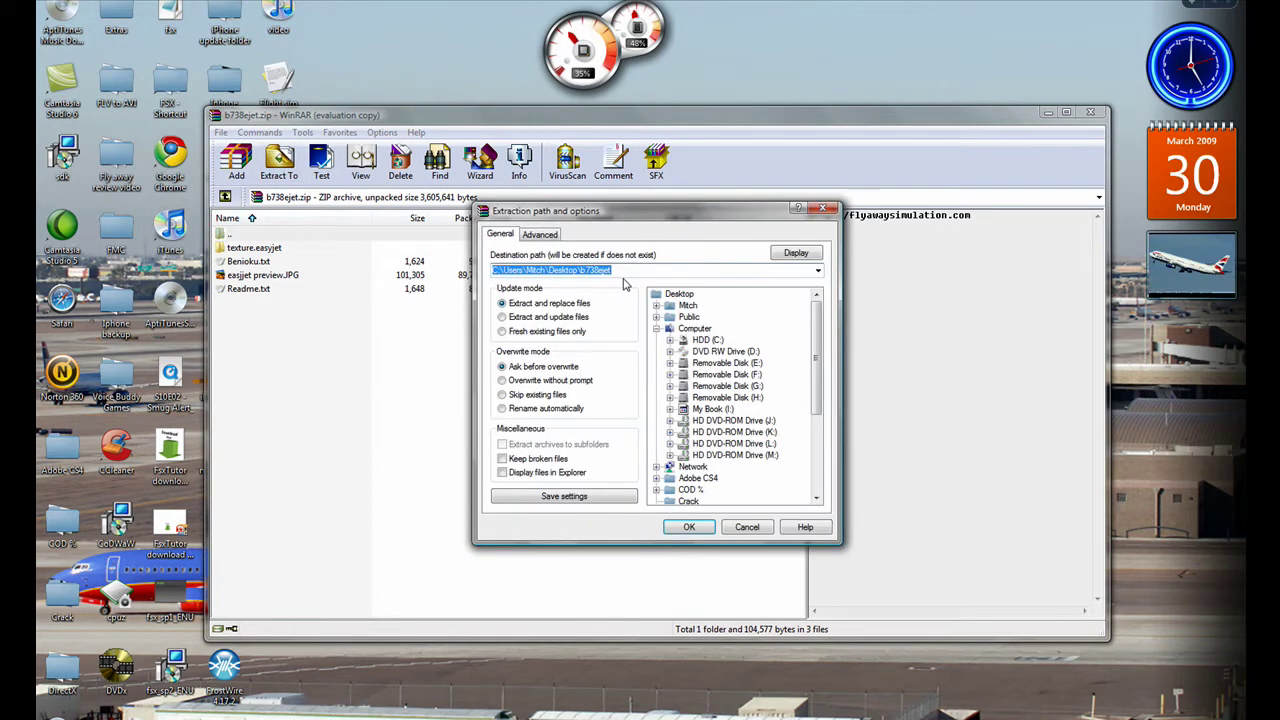
click(622, 269)
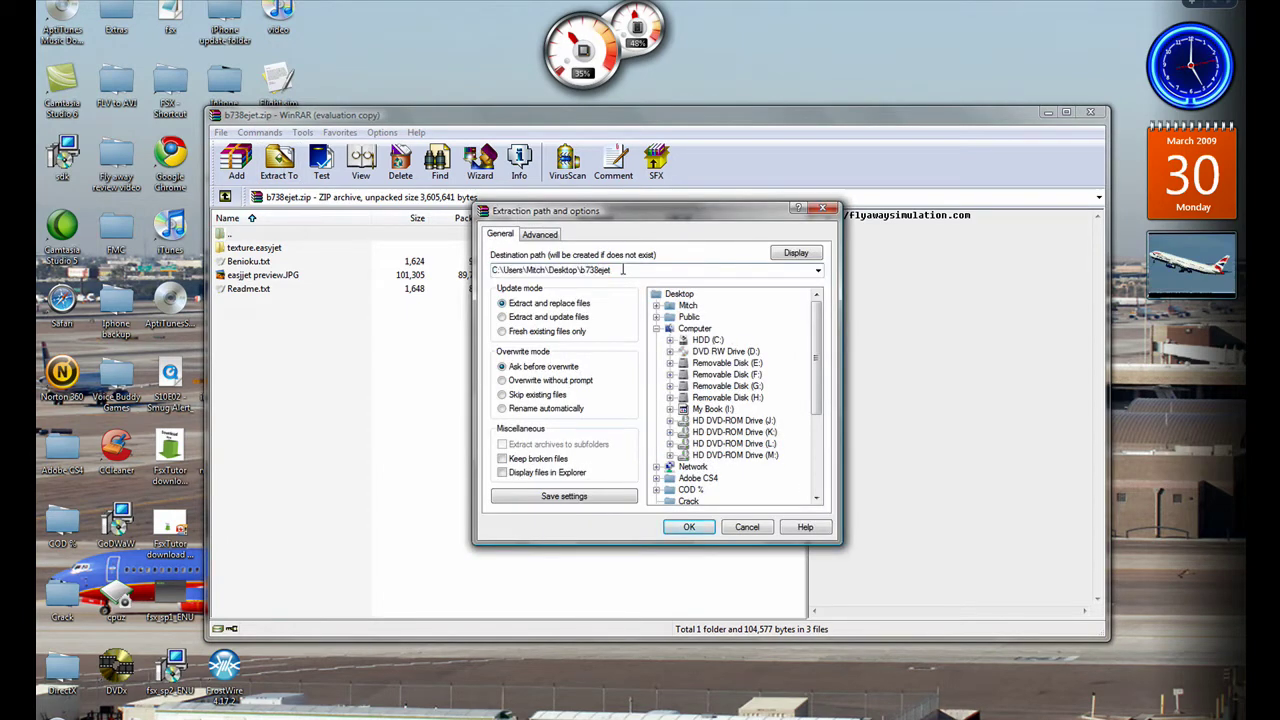
click(689, 527)
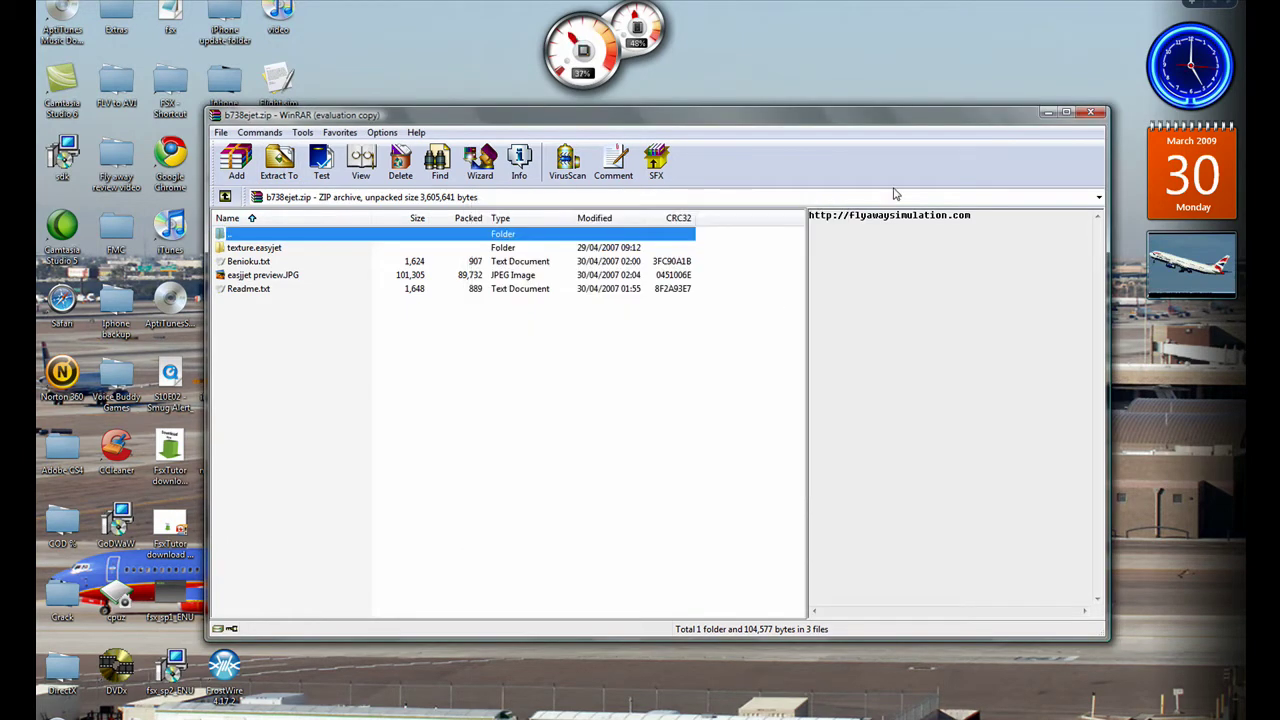
click(1048, 112)
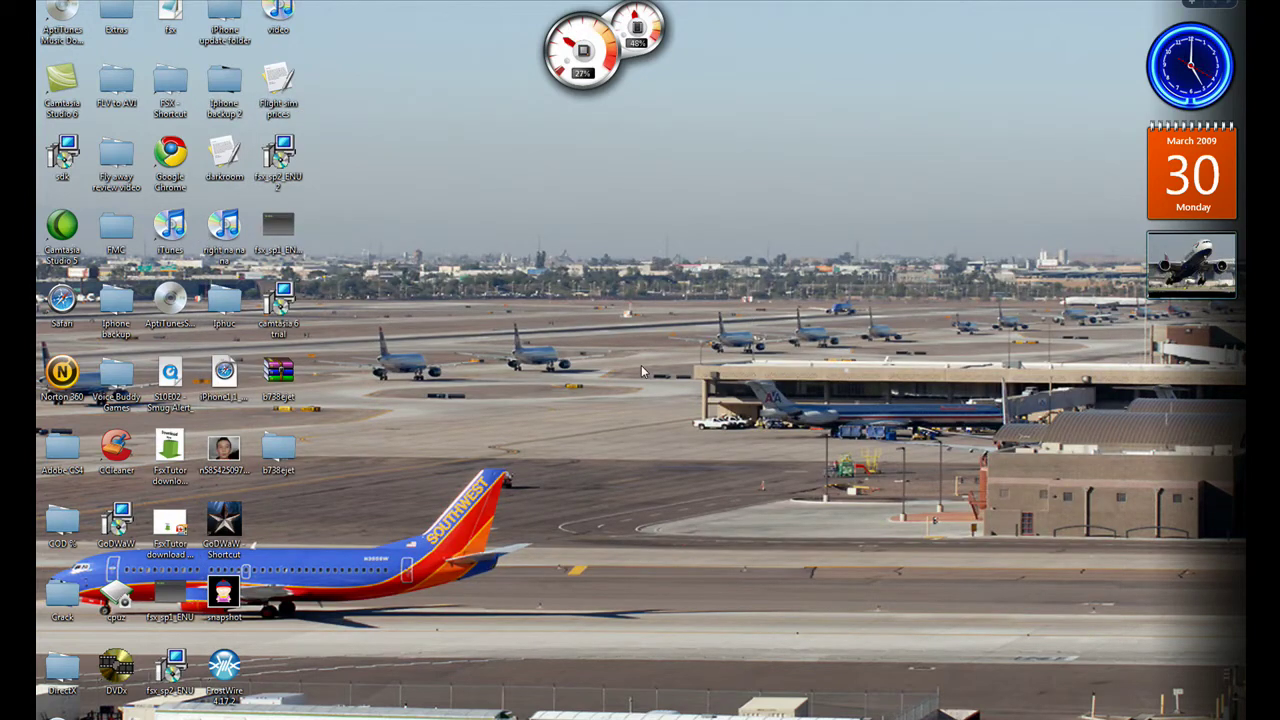
- Open the extracted b738ejet folder and copy its texture.easyjet folder
double_click(280, 466)
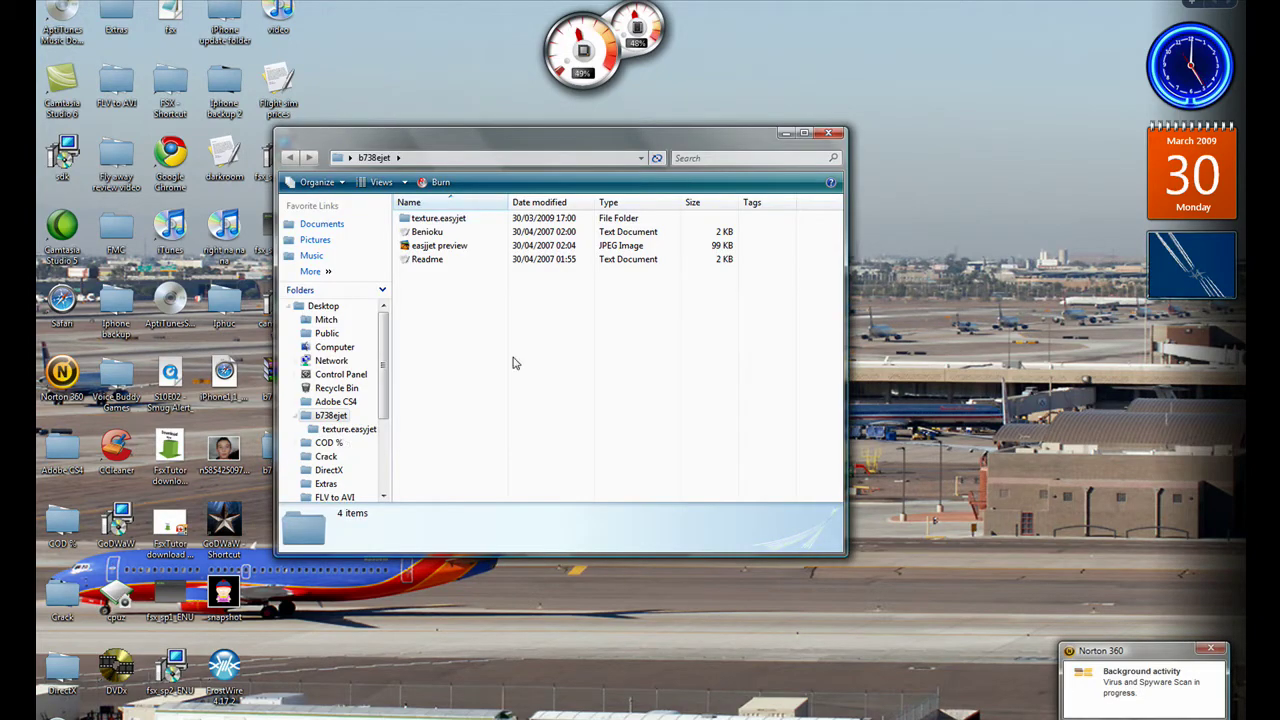
click(480, 222)
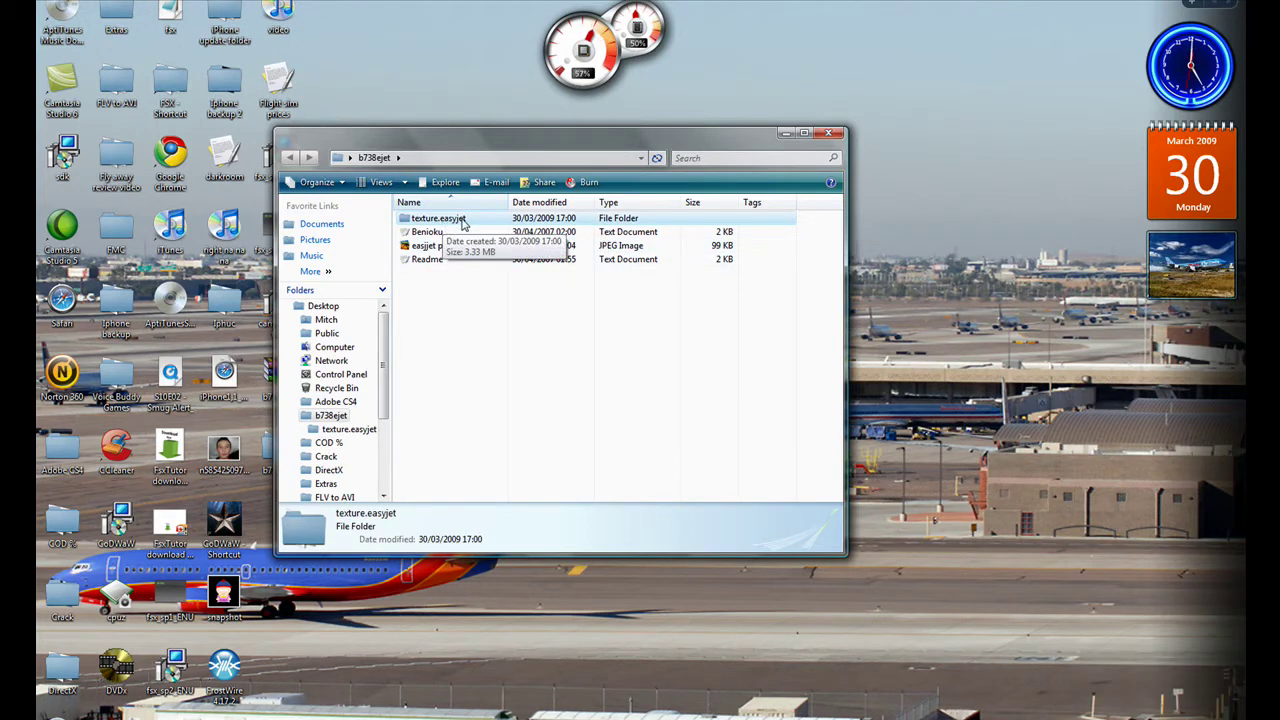
right_click(463, 223)
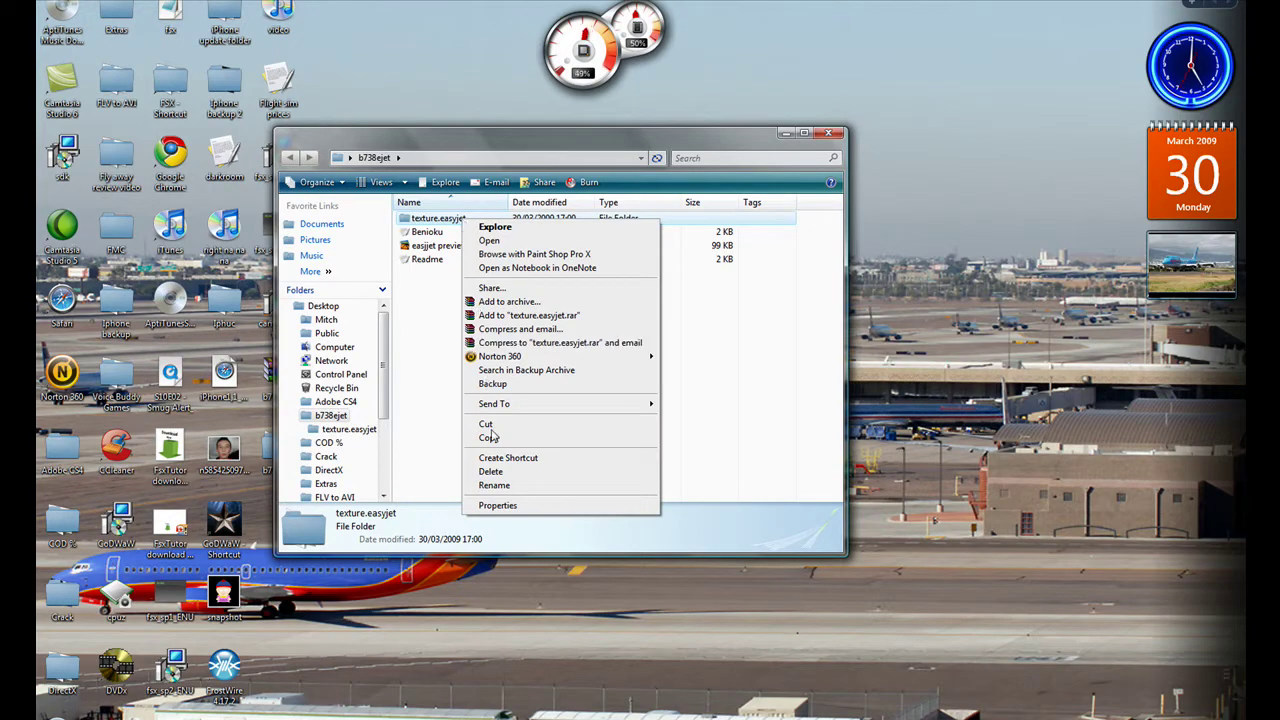
click(490, 437)
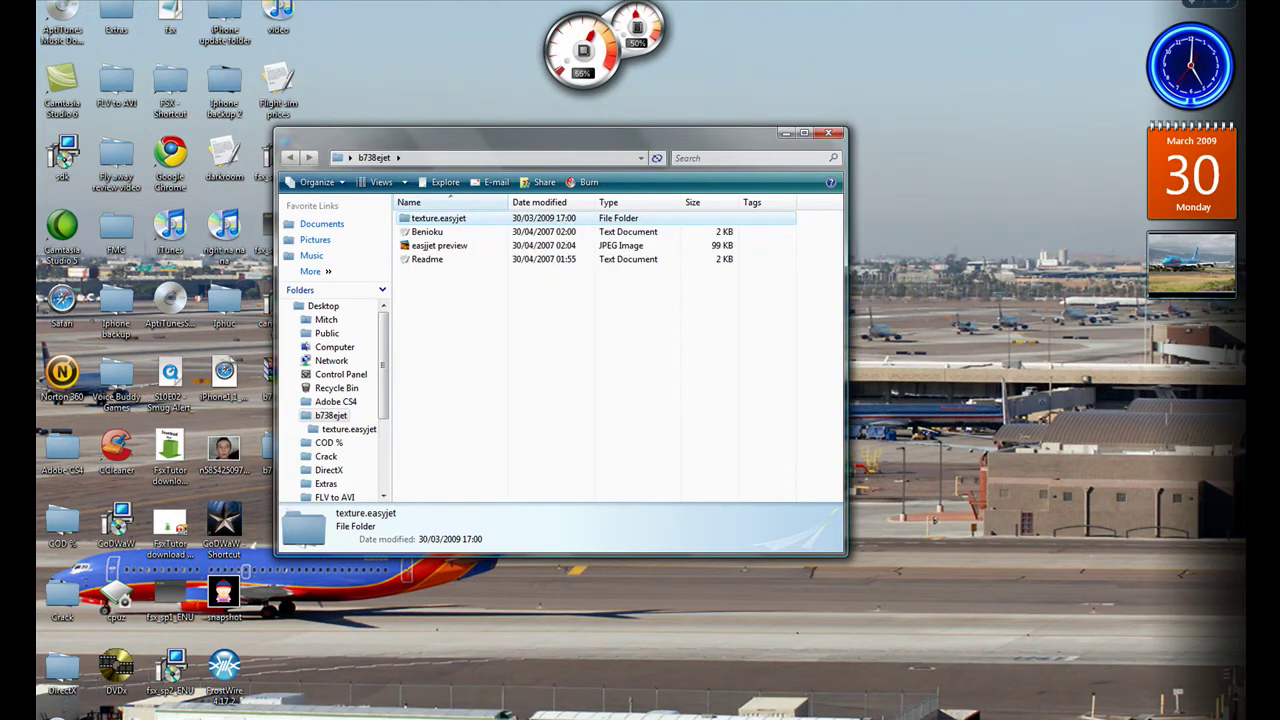
- Browse to C:\Program Files\Microsoft Games\Microsoft Flight Simulator X\SimObjects\Airplanes\B737_800
key(super)
click(279, 500)
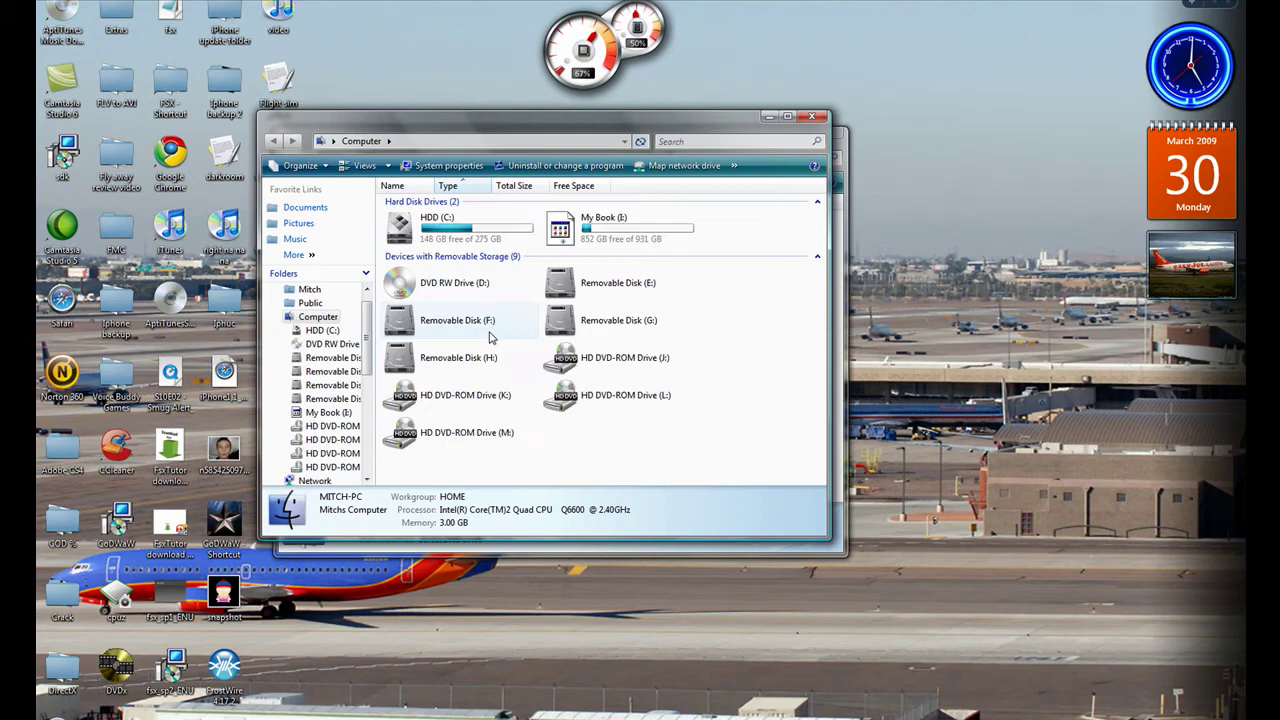
double_click(520, 238)
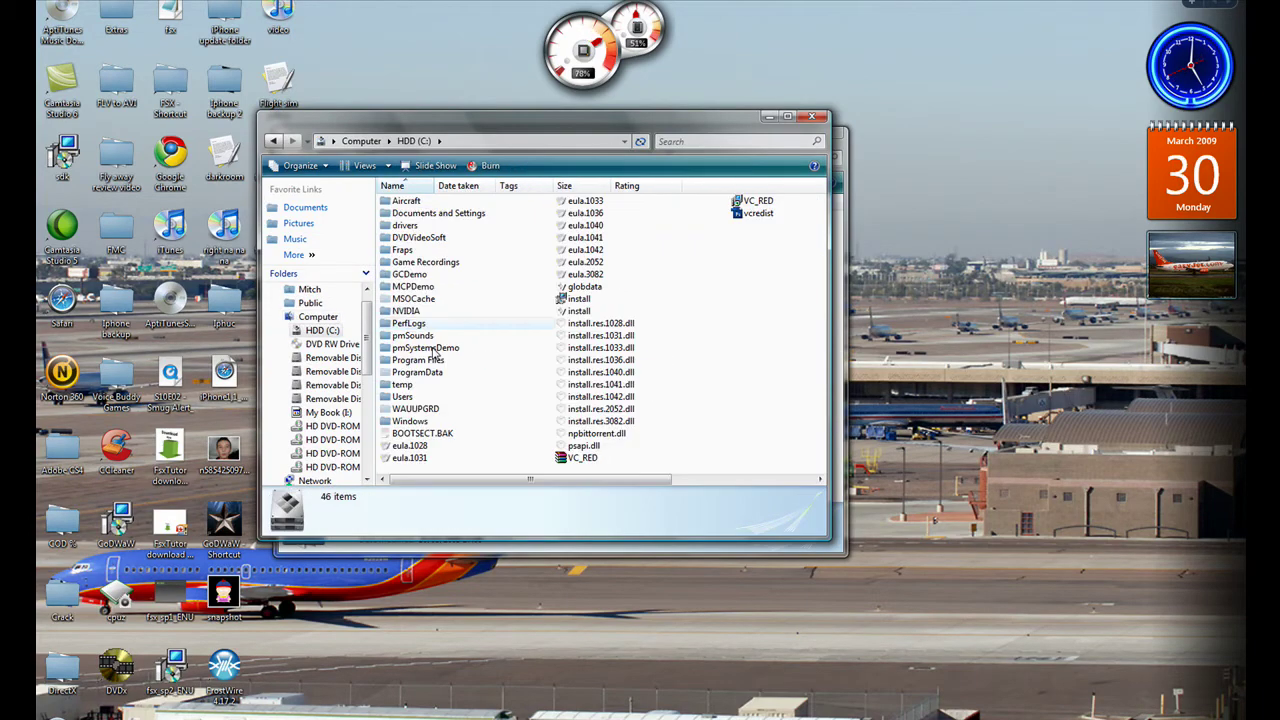
double_click(426, 361)
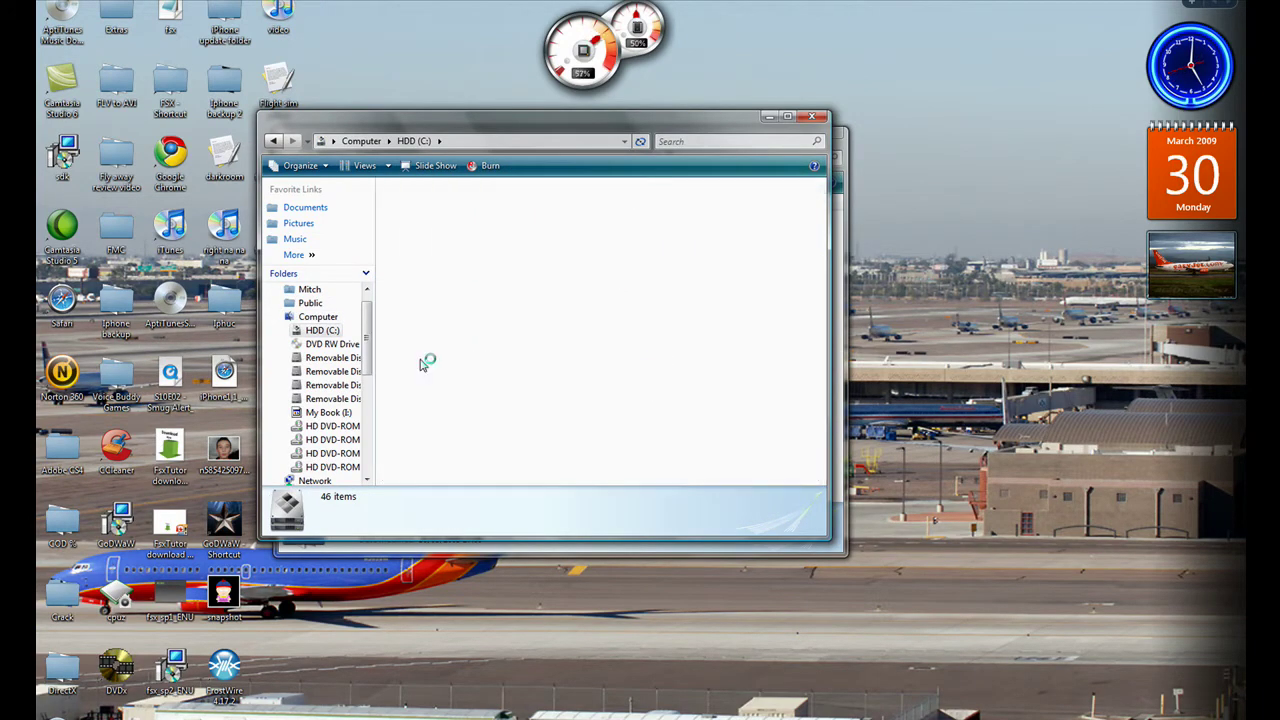
drag(820, 220, 820, 316)
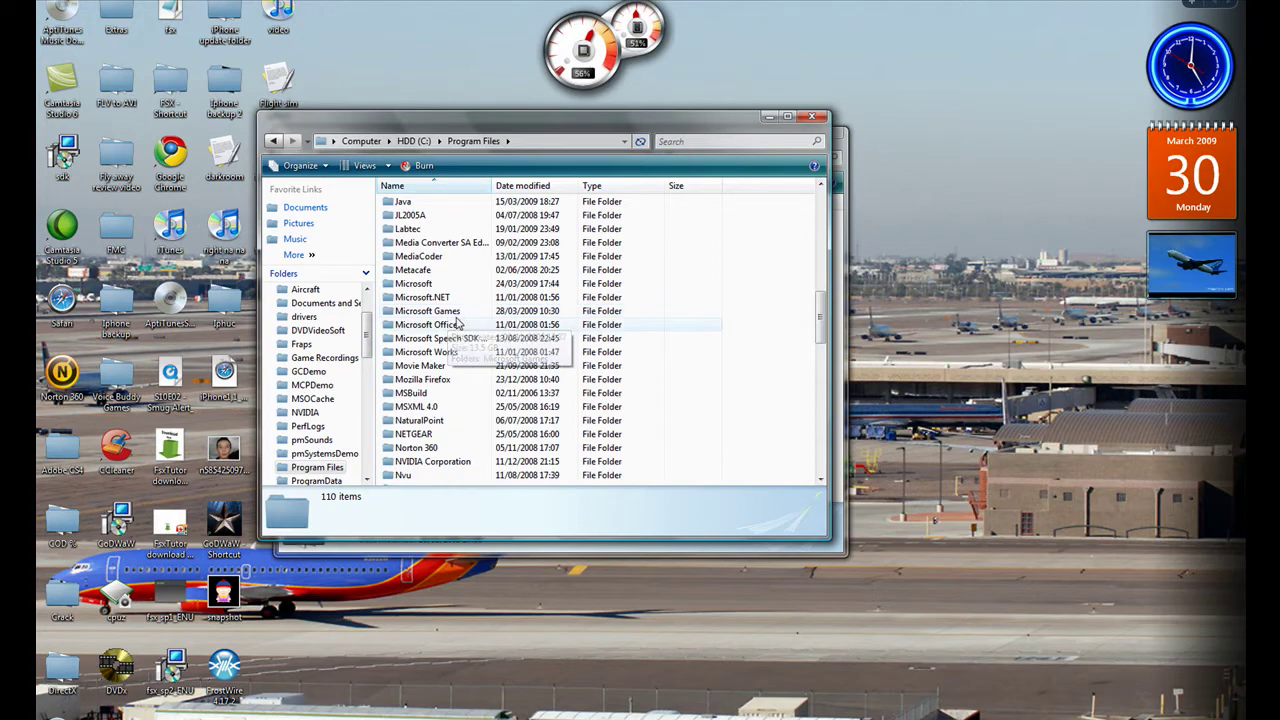
double_click(463, 313)
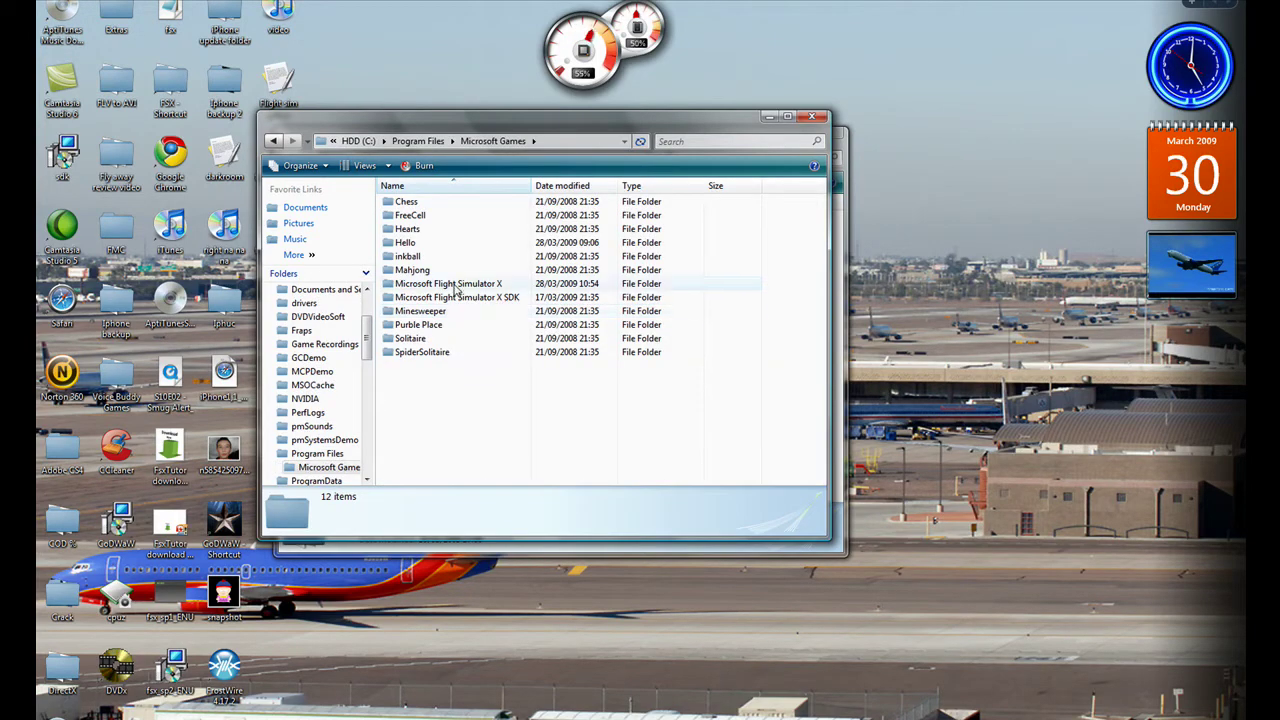
double_click(455, 286)
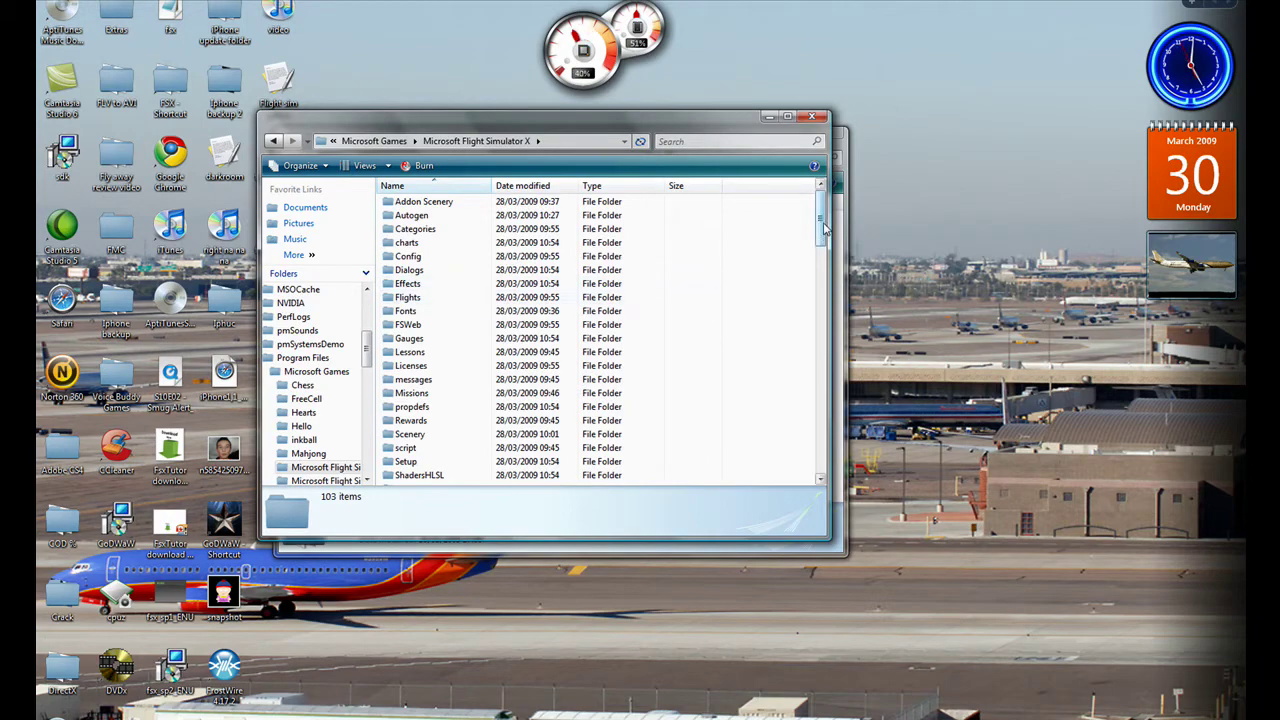
drag(821, 229, 821, 272)
double_click(440, 272)
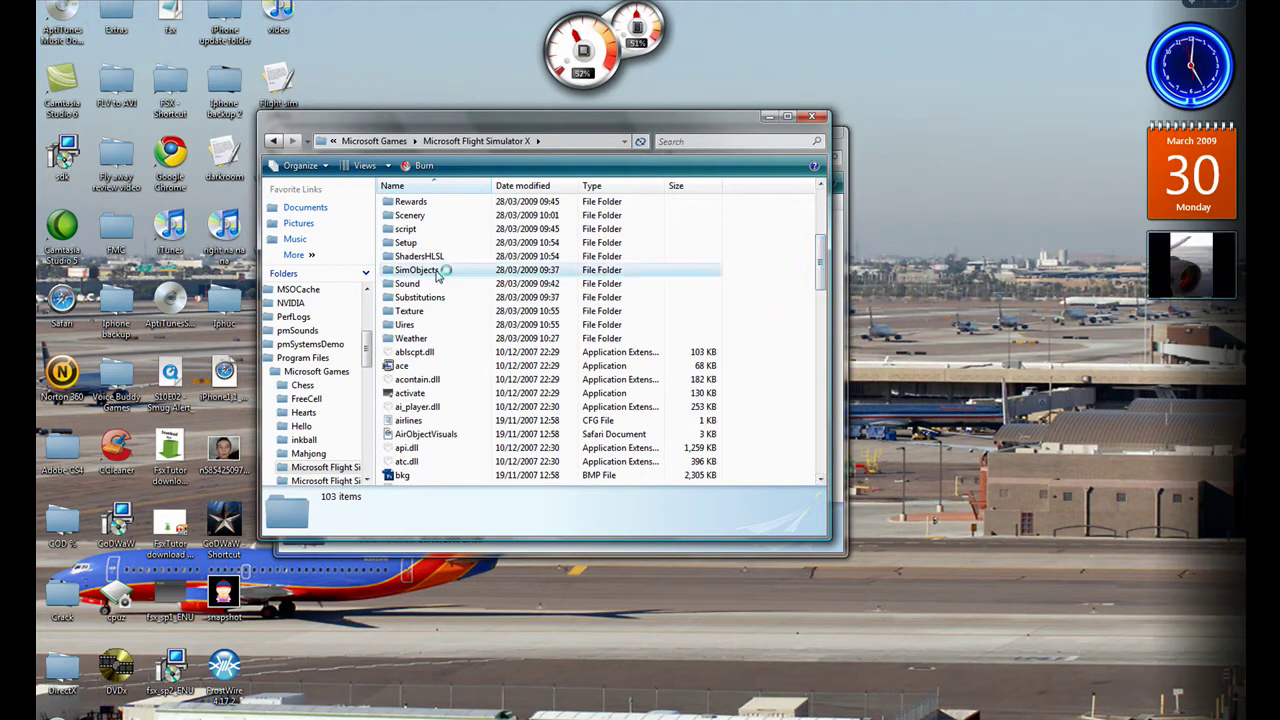
double_click(441, 212)
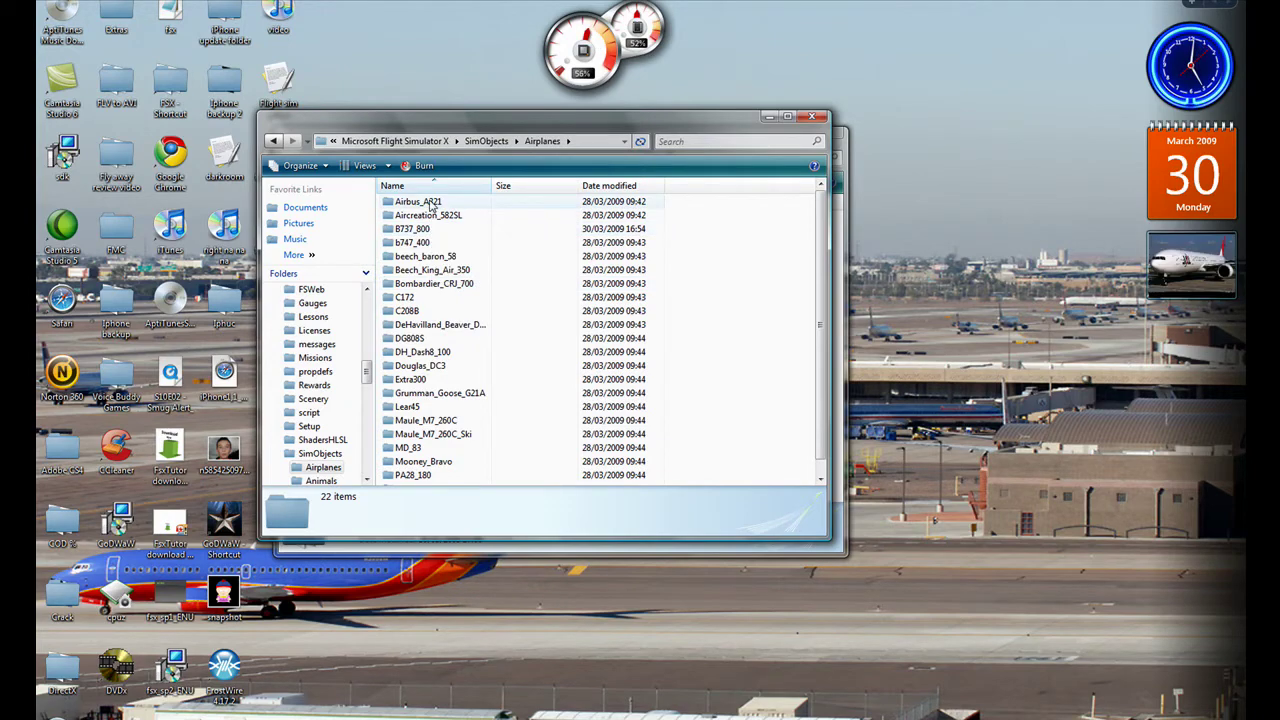
double_click(432, 229)
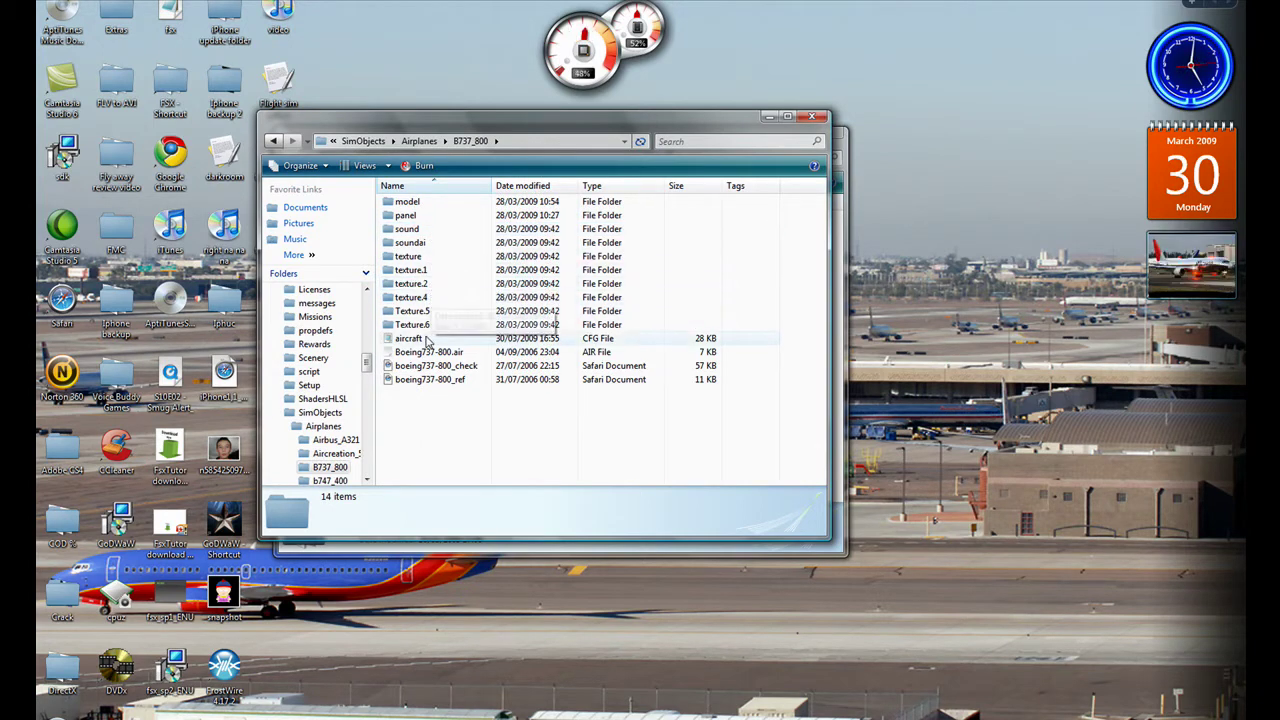
- Paste the copied texture.easyjet folder into B737_800
right_click(424, 418)
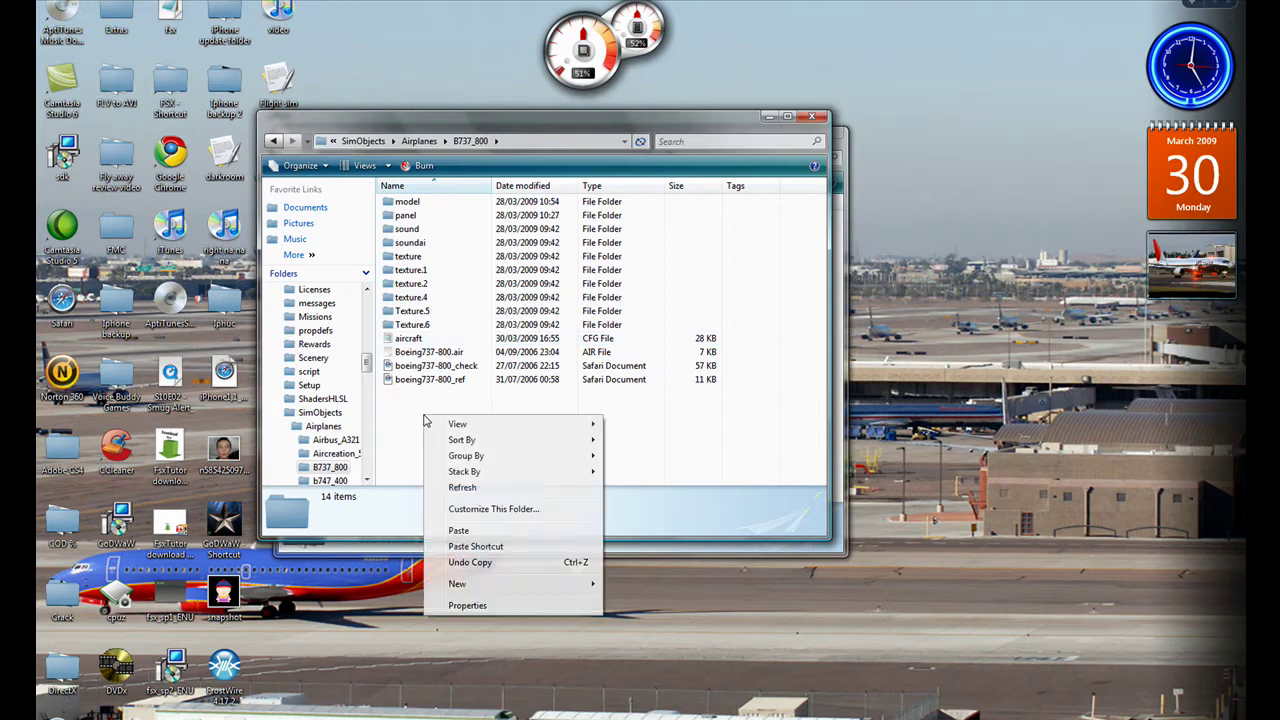
click(459, 531)
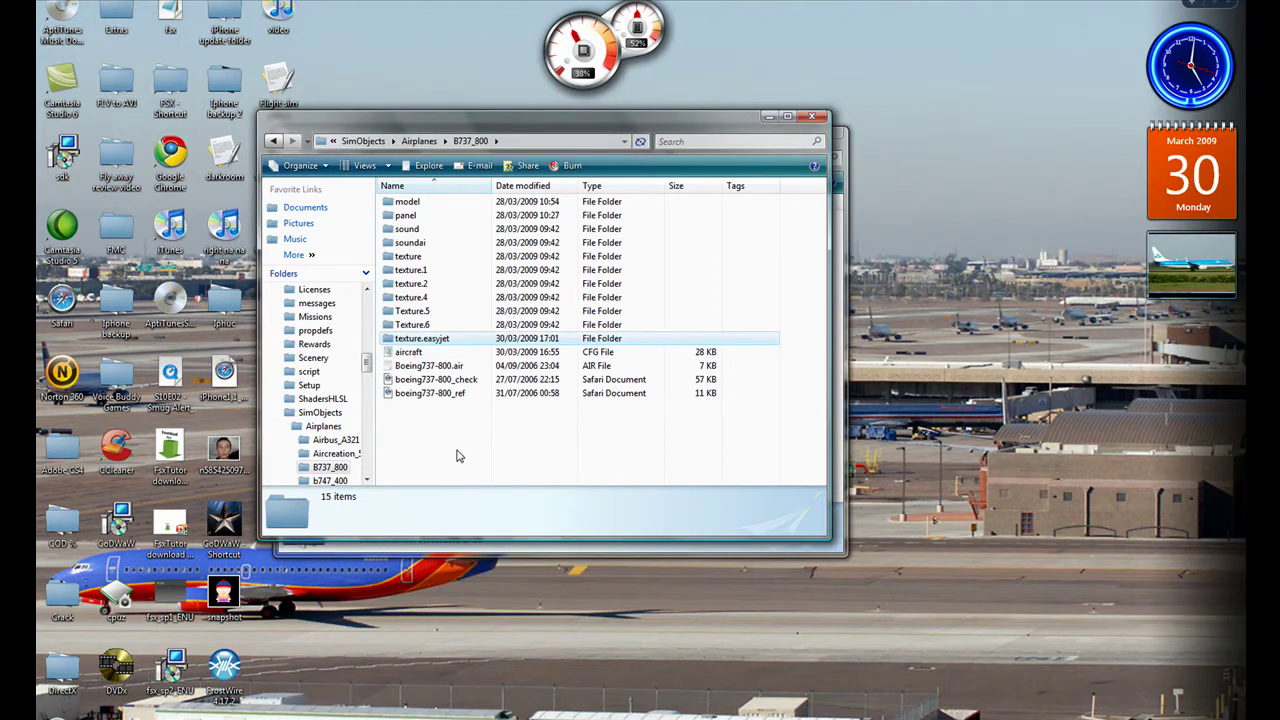
key(Up)
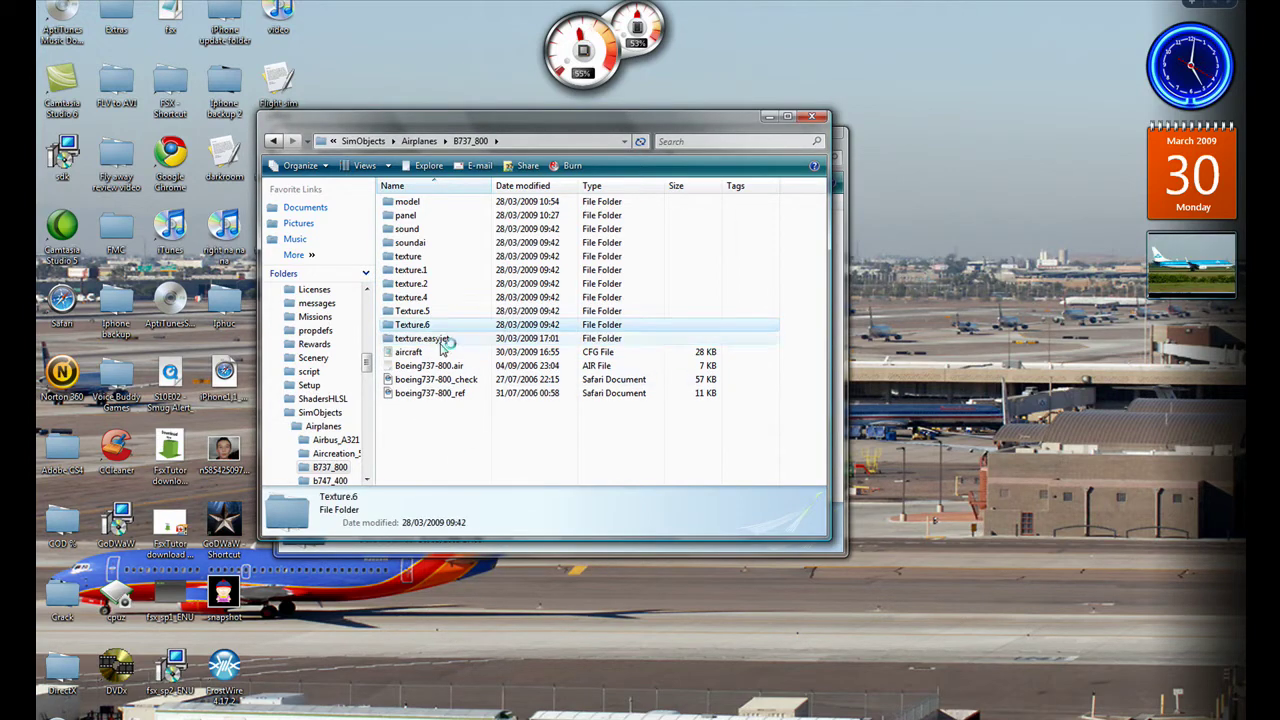
click(437, 426)
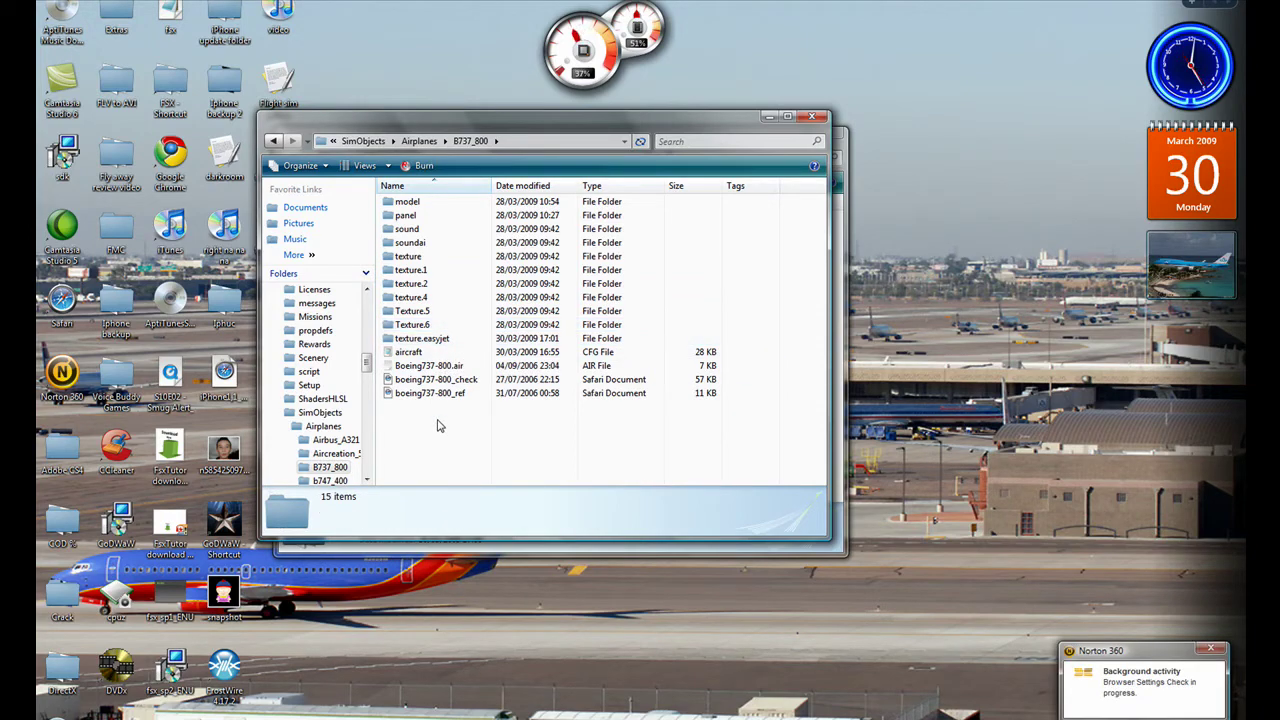
- Open the b738ejet Readme in Notepad and maximize it
drag(734, 122, 734, 206)
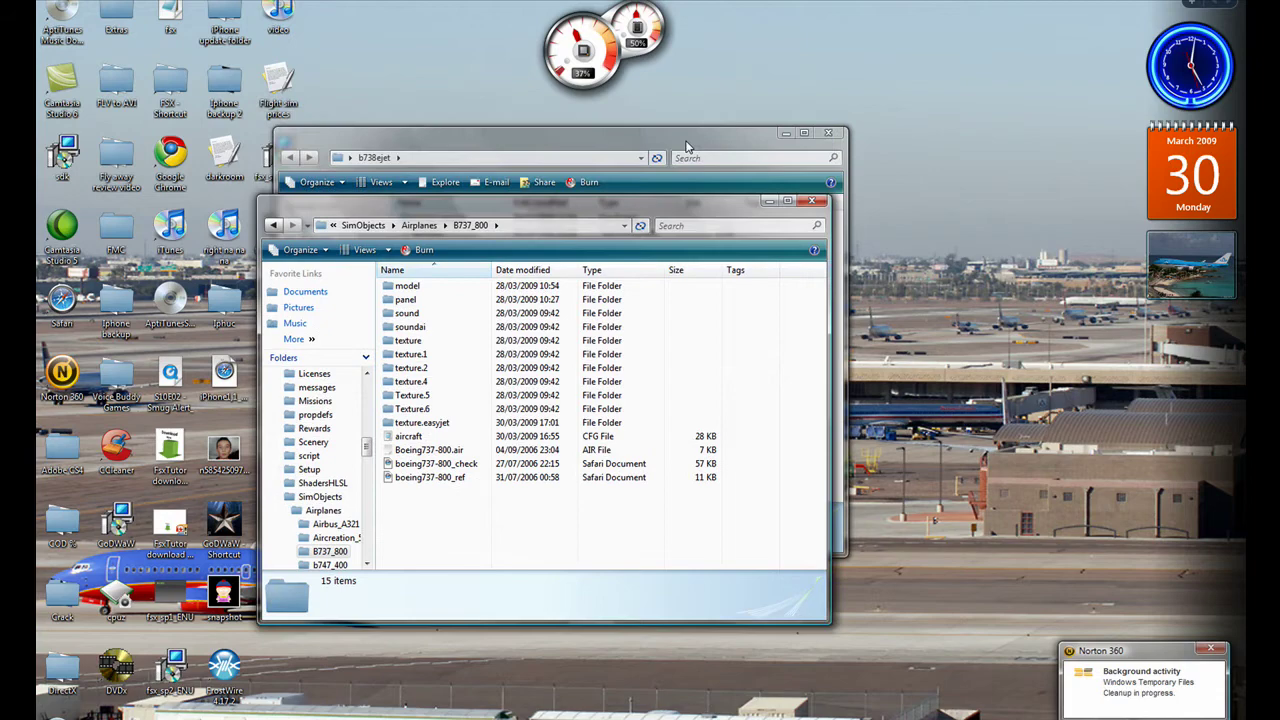
click(687, 147)
mouse_move(698, 149)
mouse_down()
mouse_move(714, 179)
mouse_move(764, 206)
mouse_move(744, 185)
mouse_up()
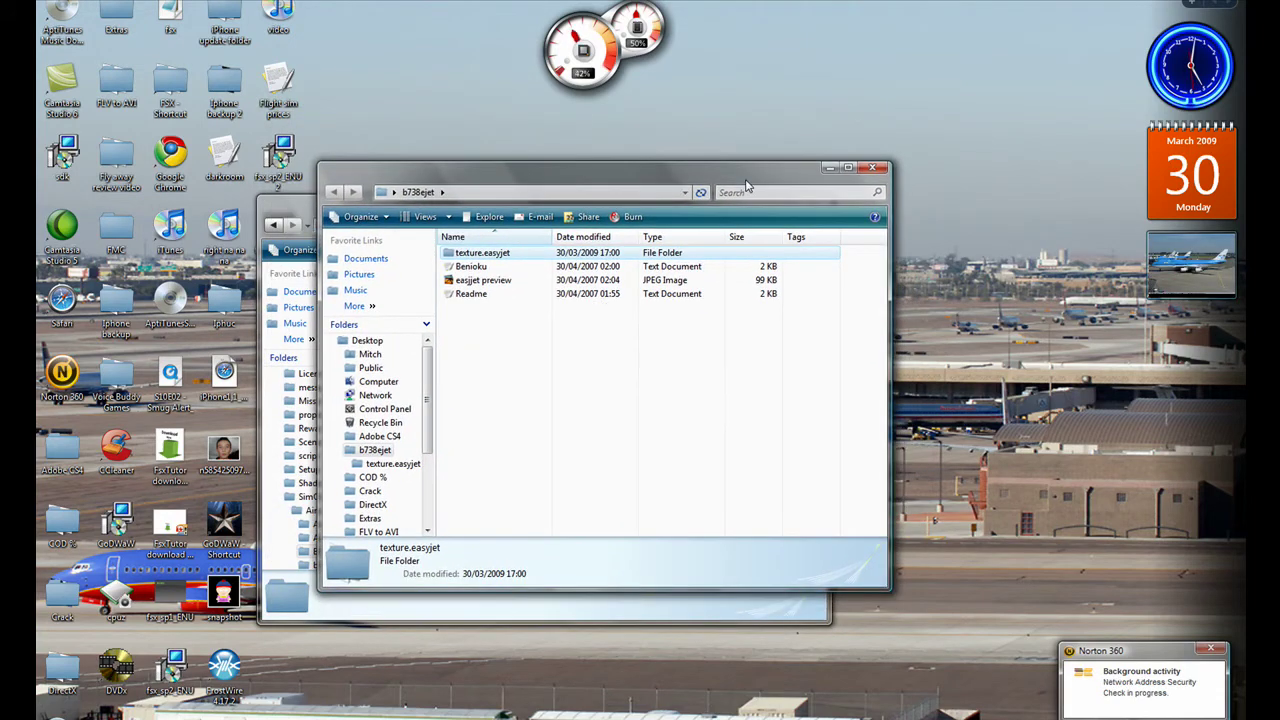
double_click(480, 294)
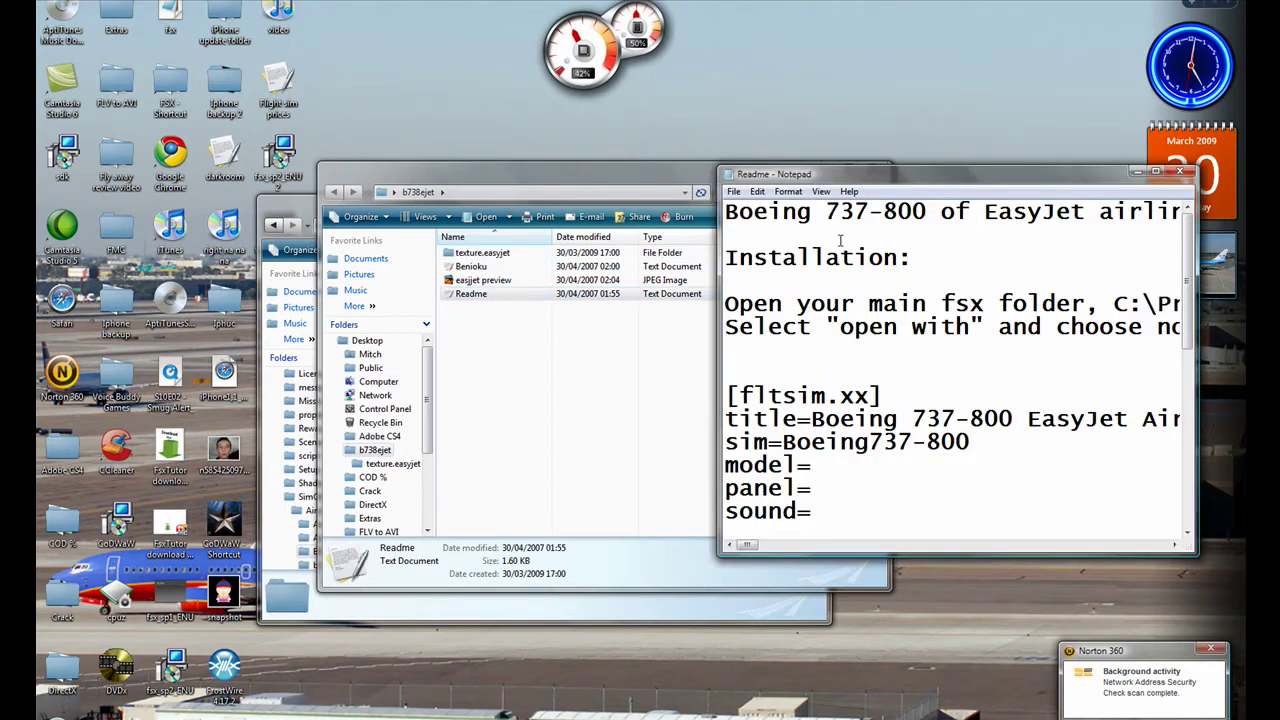
drag(829, 182, 532, 163)
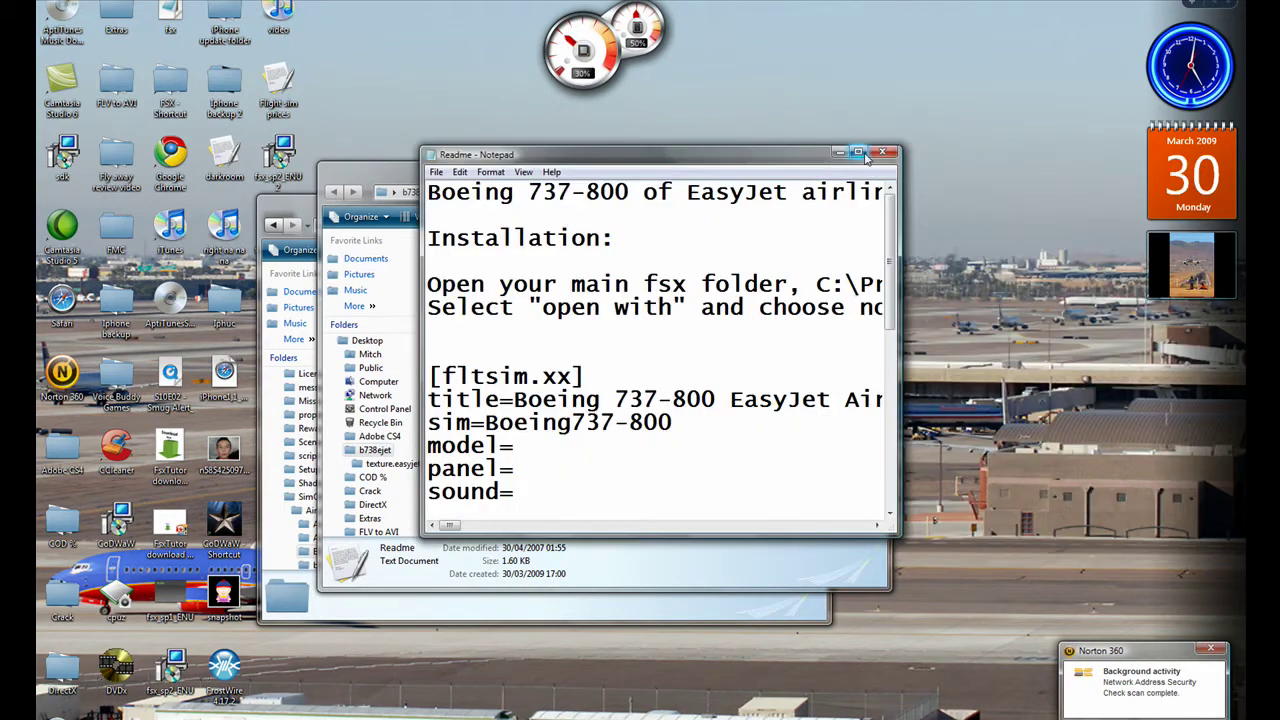
click(858, 152)
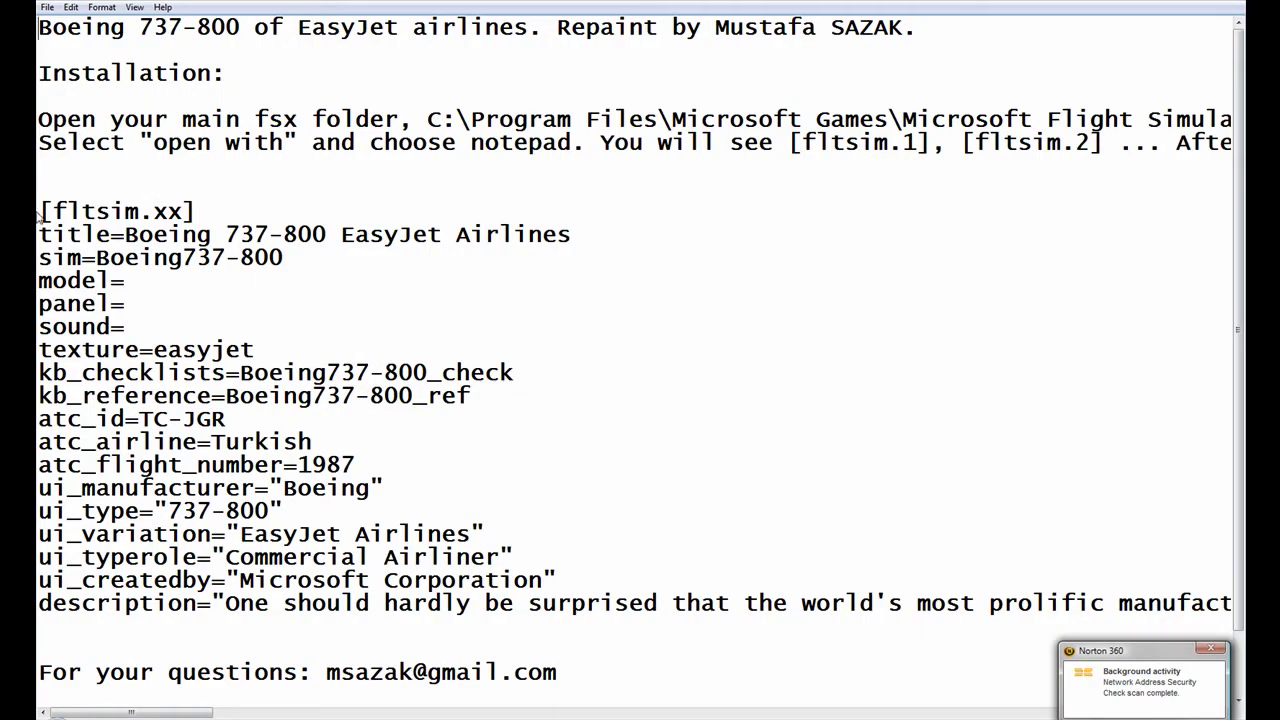
- Copy the [fltsim.xx] EasyJet block through its description line
mouse_move(40, 211)
mouse_down()
mouse_move(125, 236)
mouse_move(120, 280)
mouse_move(345, 557)
mouse_move(597, 621)
mouse_up()
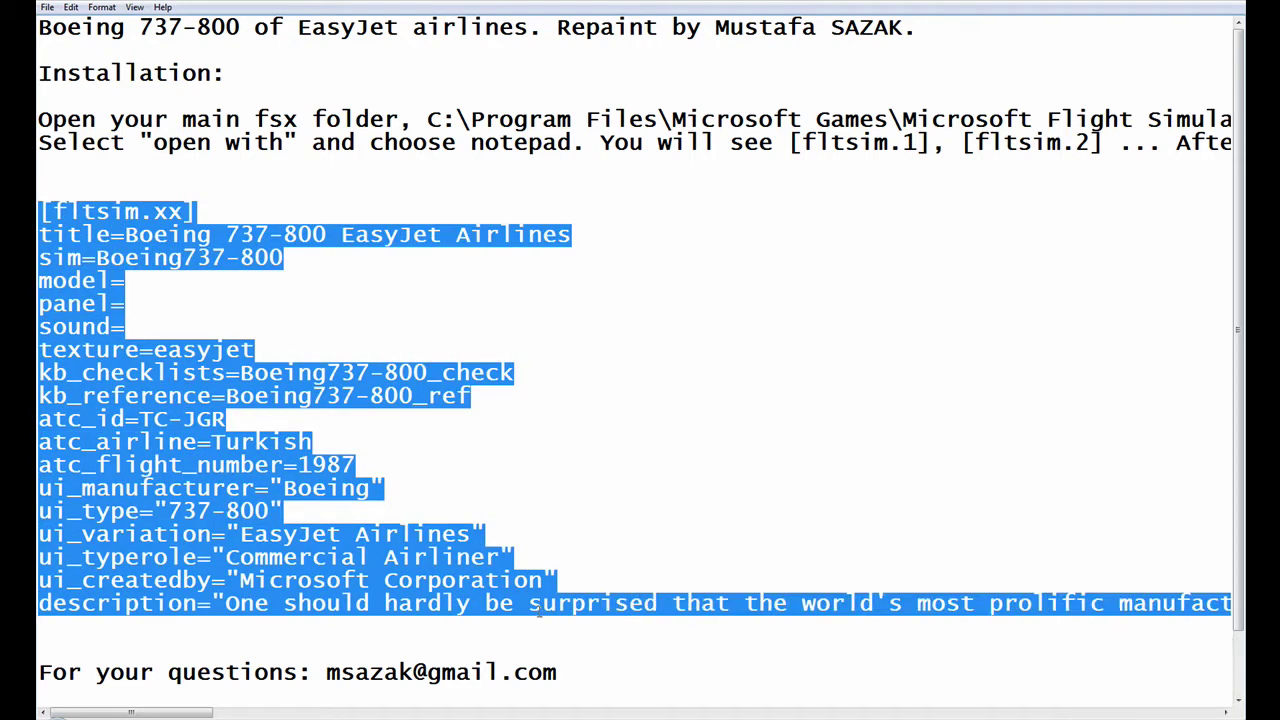
right_click(163, 414)
click(210, 466)
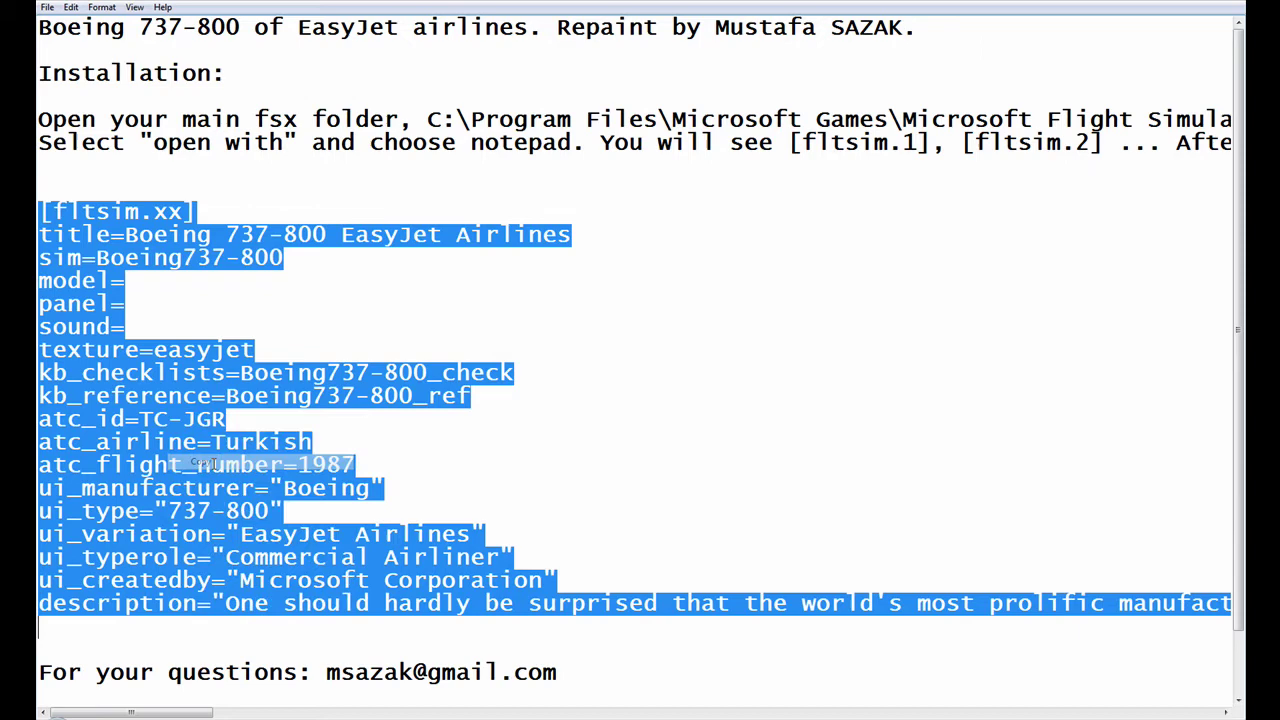
- Open B737_800's aircraft.cfg with Notepad and maximize the window
key(alt+Tab)
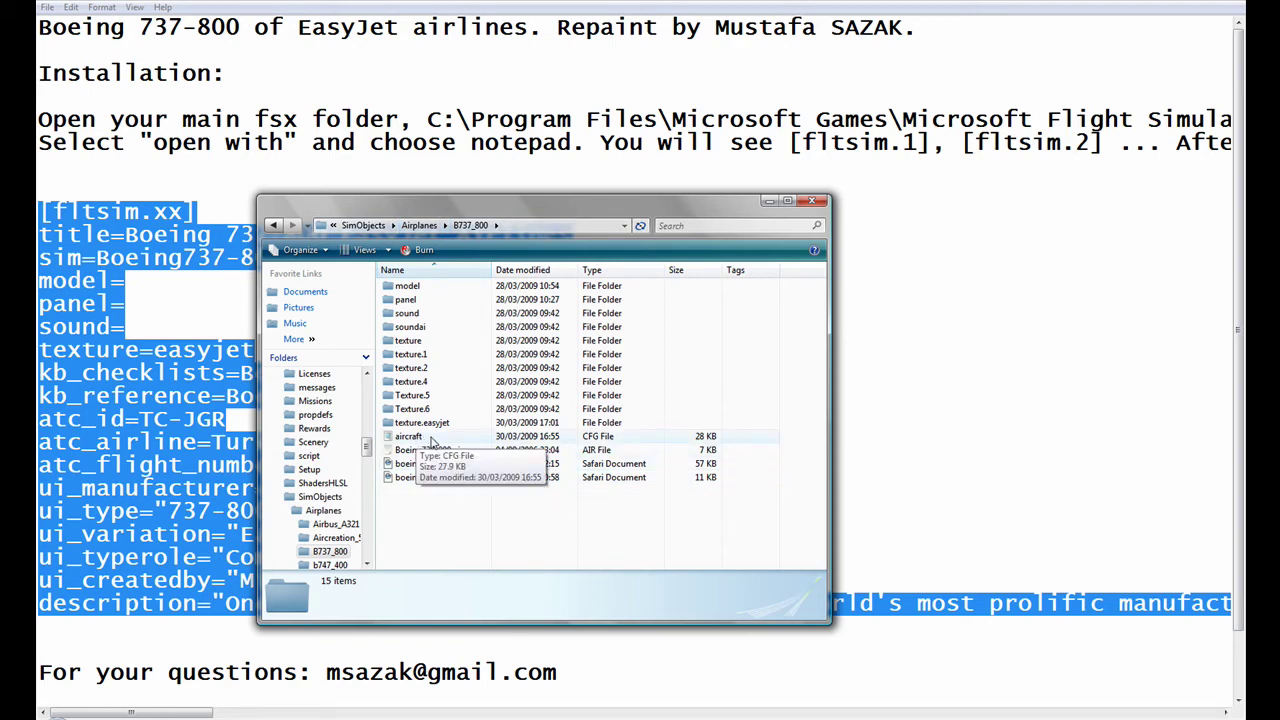
click(430, 440)
right_click(428, 442)
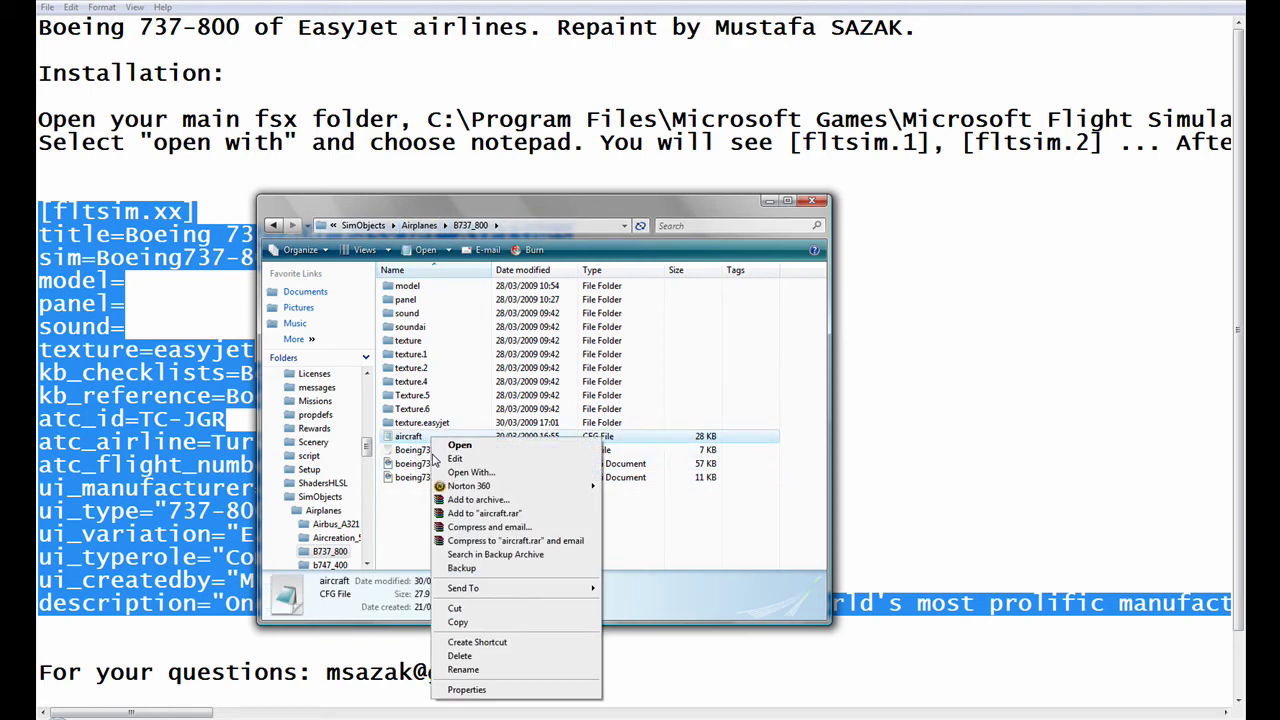
click(528, 476)
double_click(483, 283)
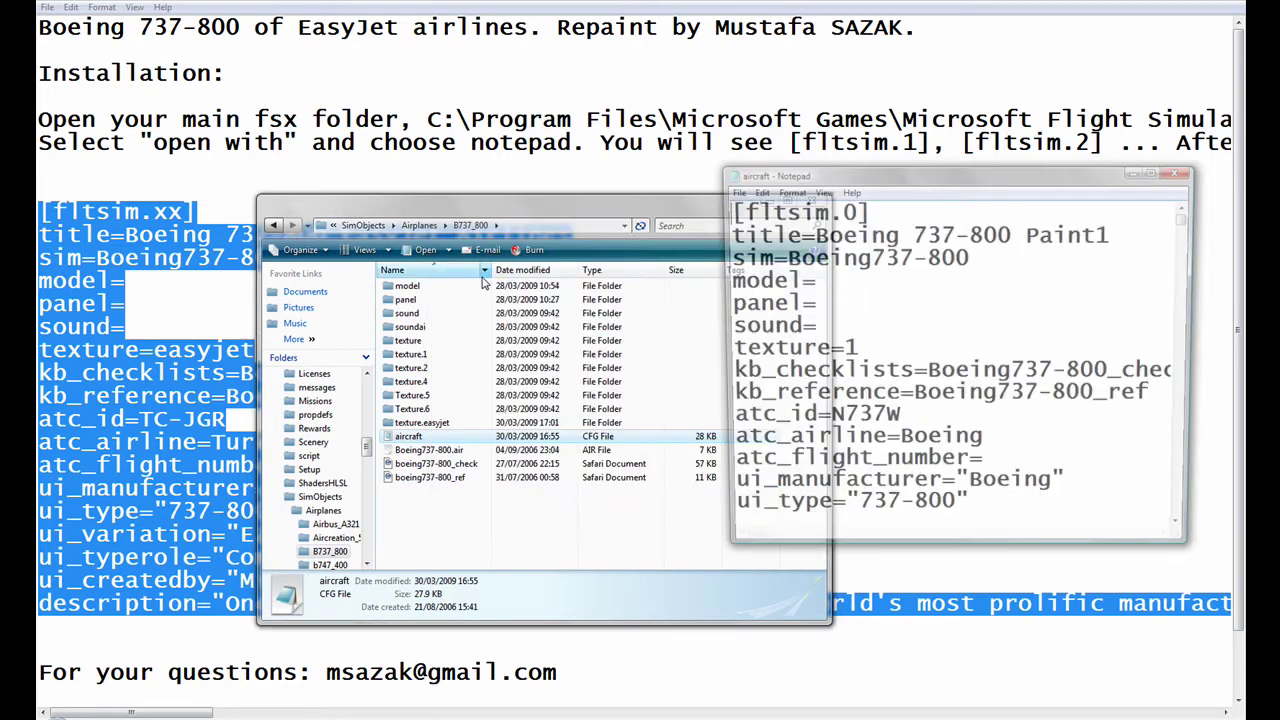
drag(880, 167, 797, 157)
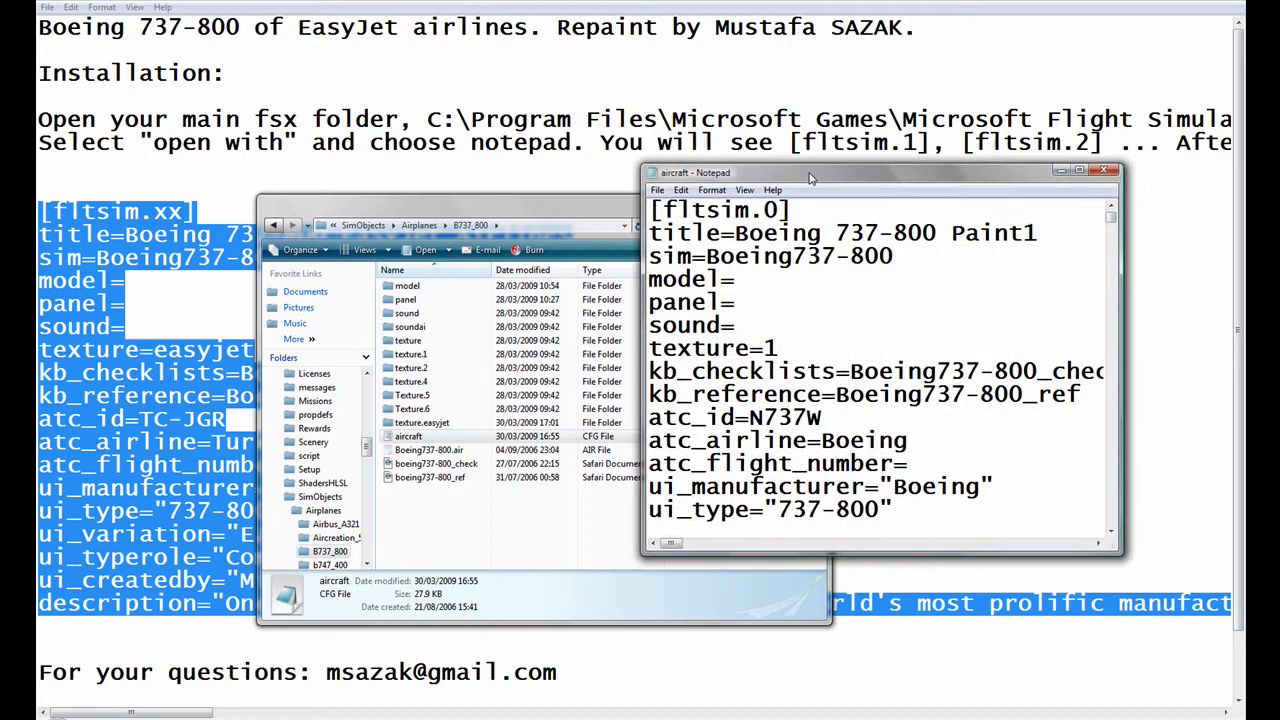
click(1060, 165)
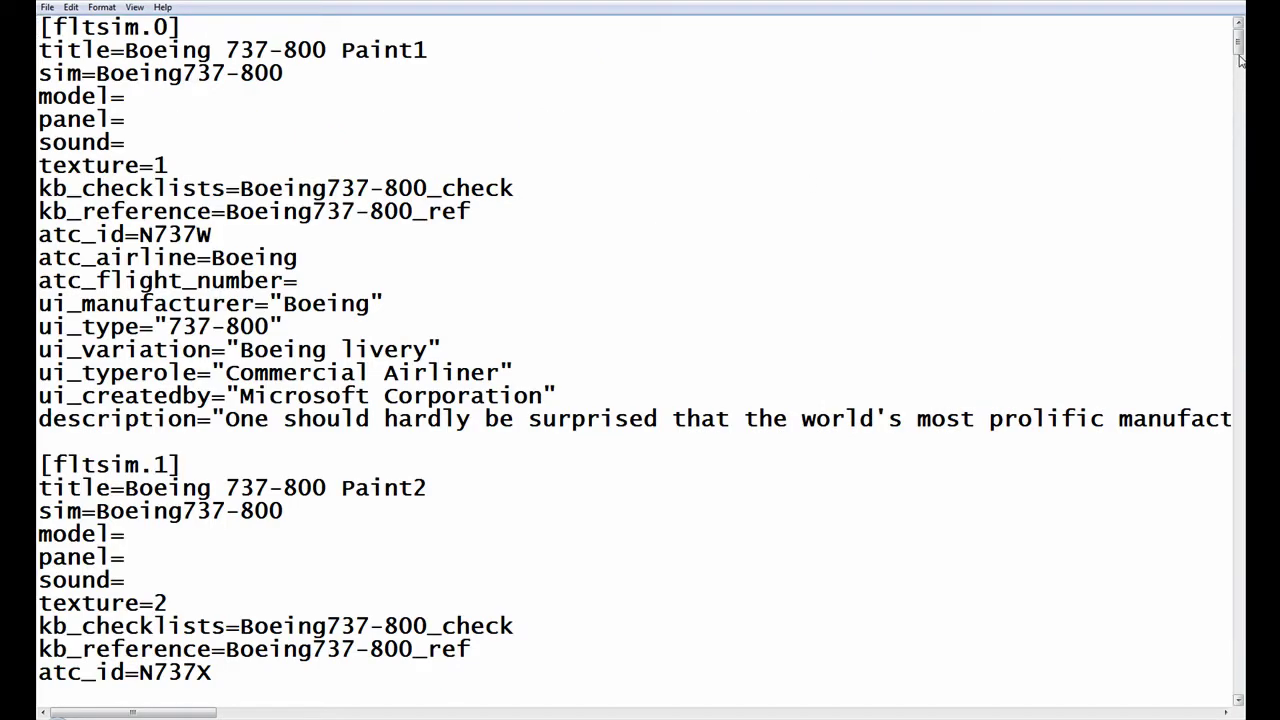
- Paste the EasyJet block after [fltsim.5], before the [General] section
drag(1240, 58, 1241, 140)
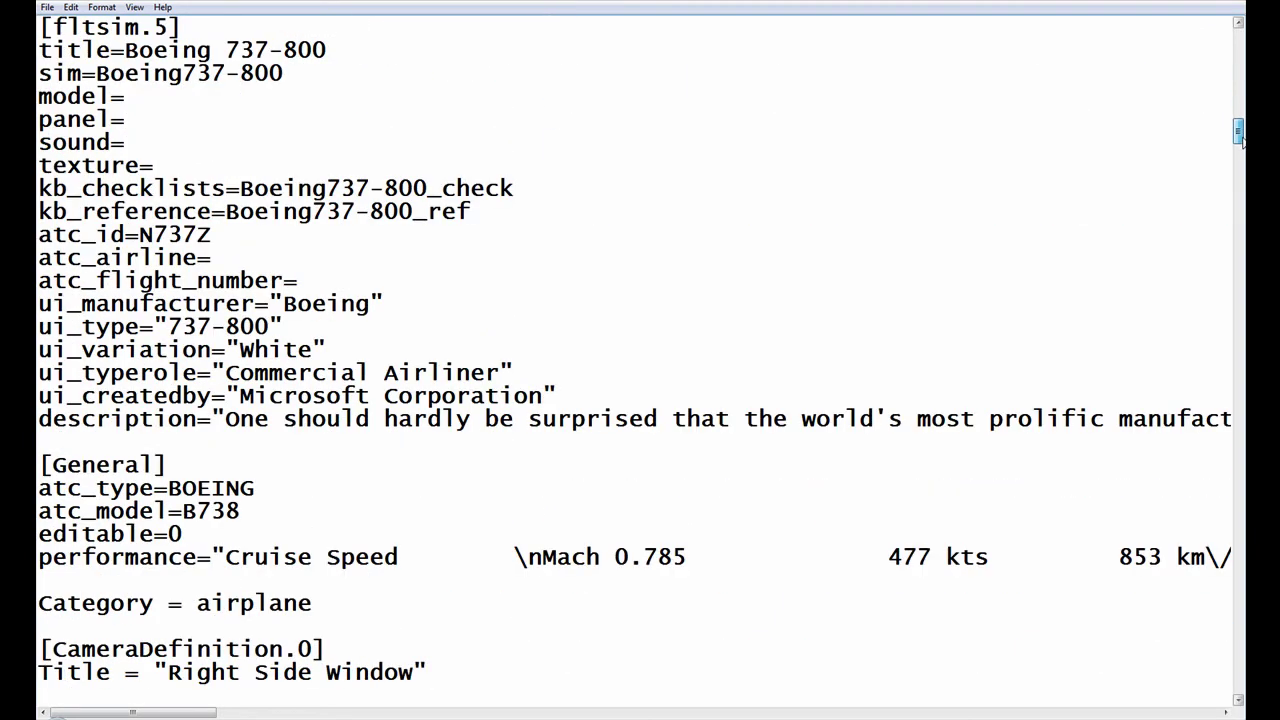
scroll(1238, 138, down, 1)
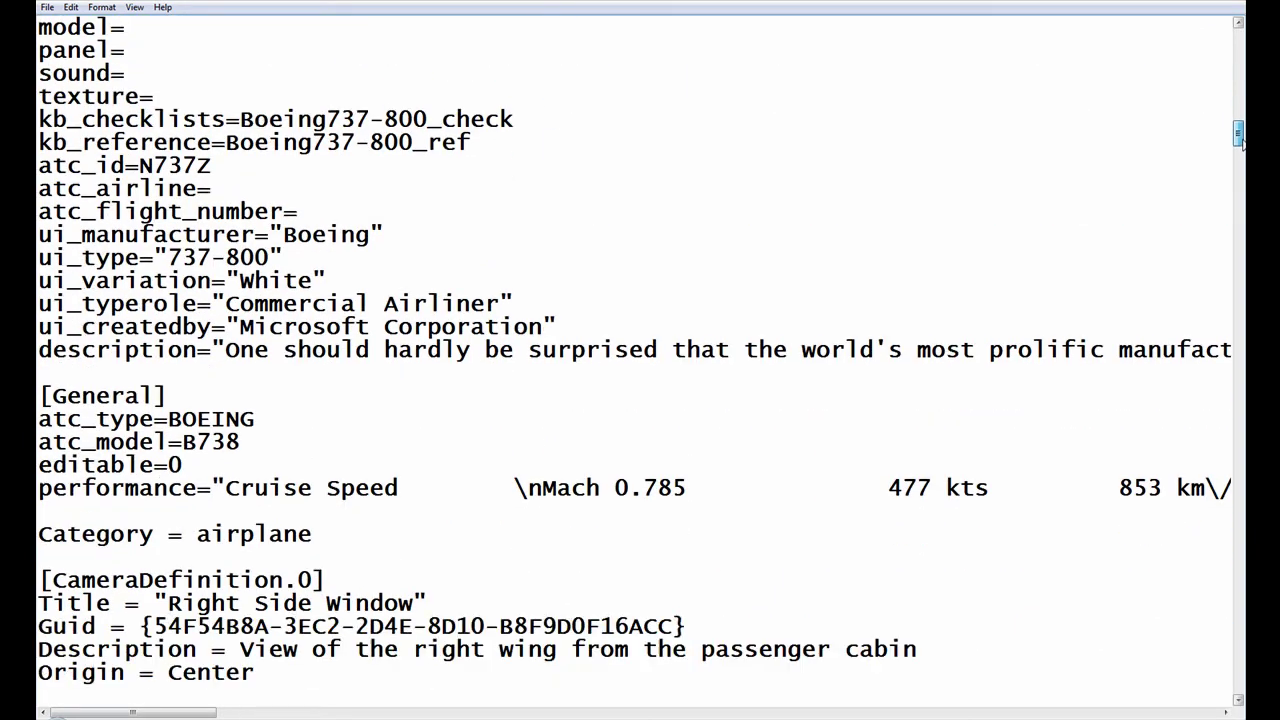
click(85, 377)
key(Return)
key(Return)
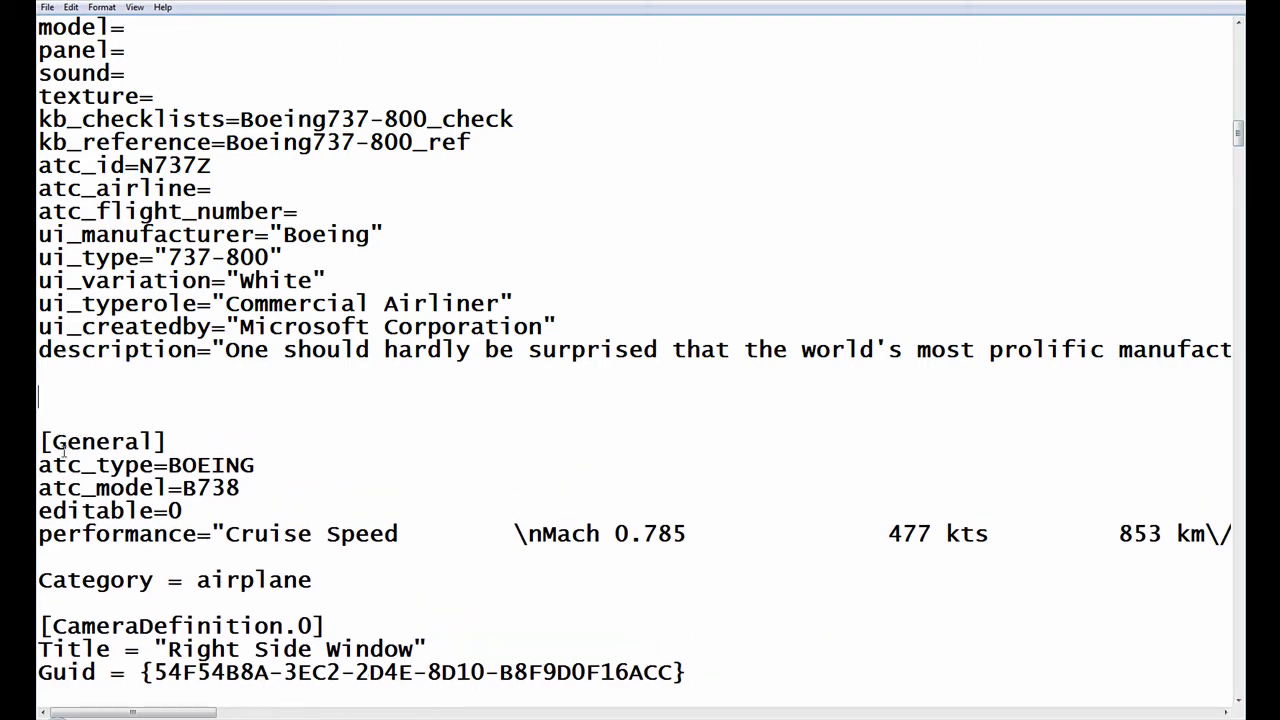
right_click(60, 400)
click(100, 455)
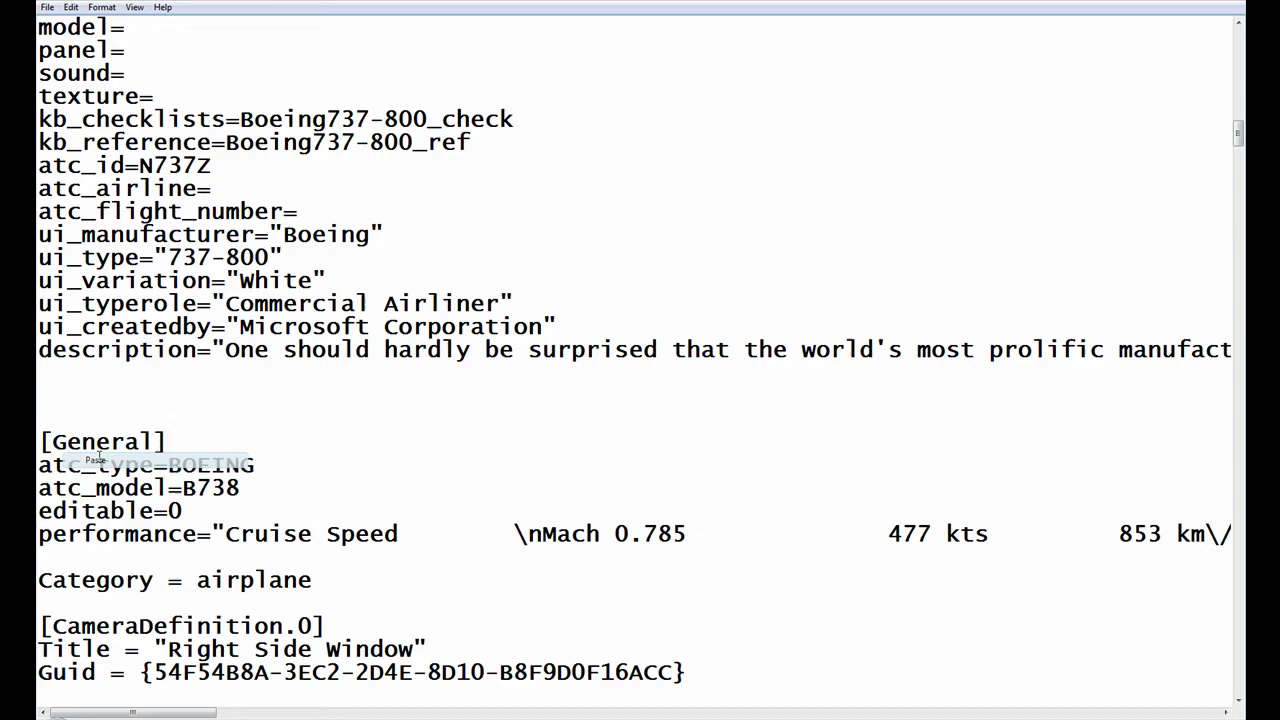
- Renumber the pasted [fltsim.xx] header to [fltsim.6]
scroll(160, 212, up, 6)
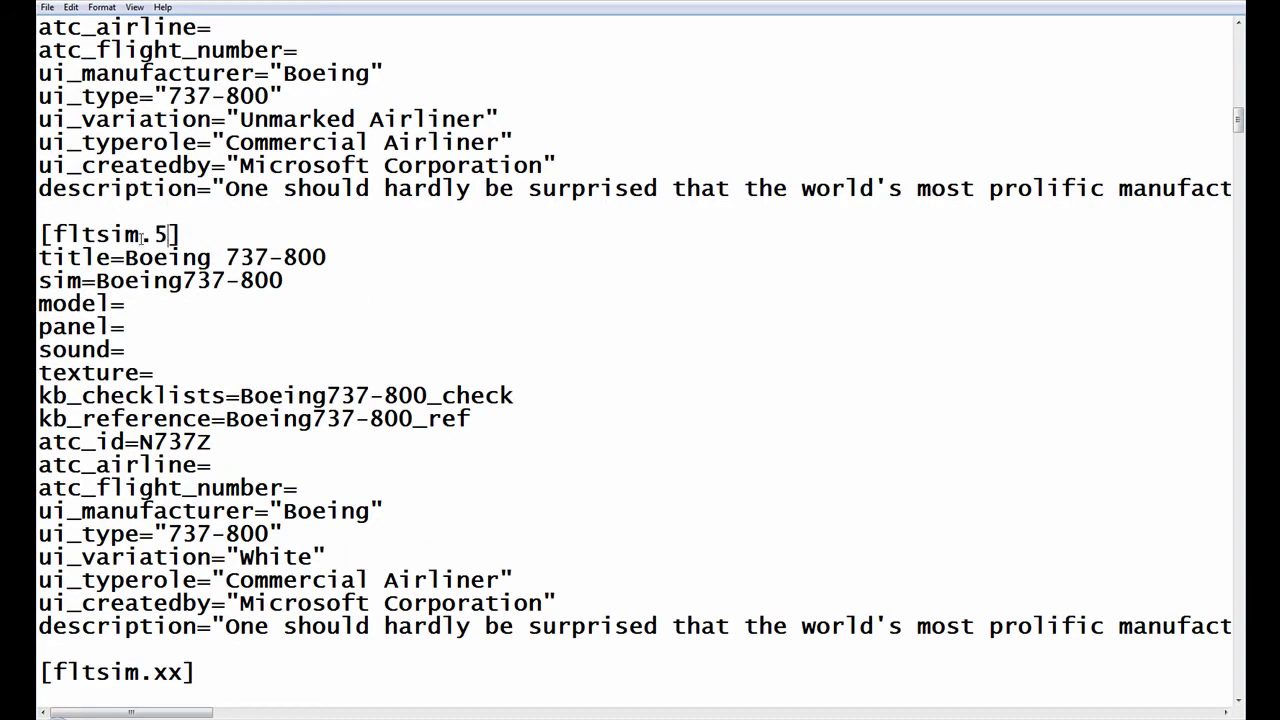
scroll(158, 236, down, 4)
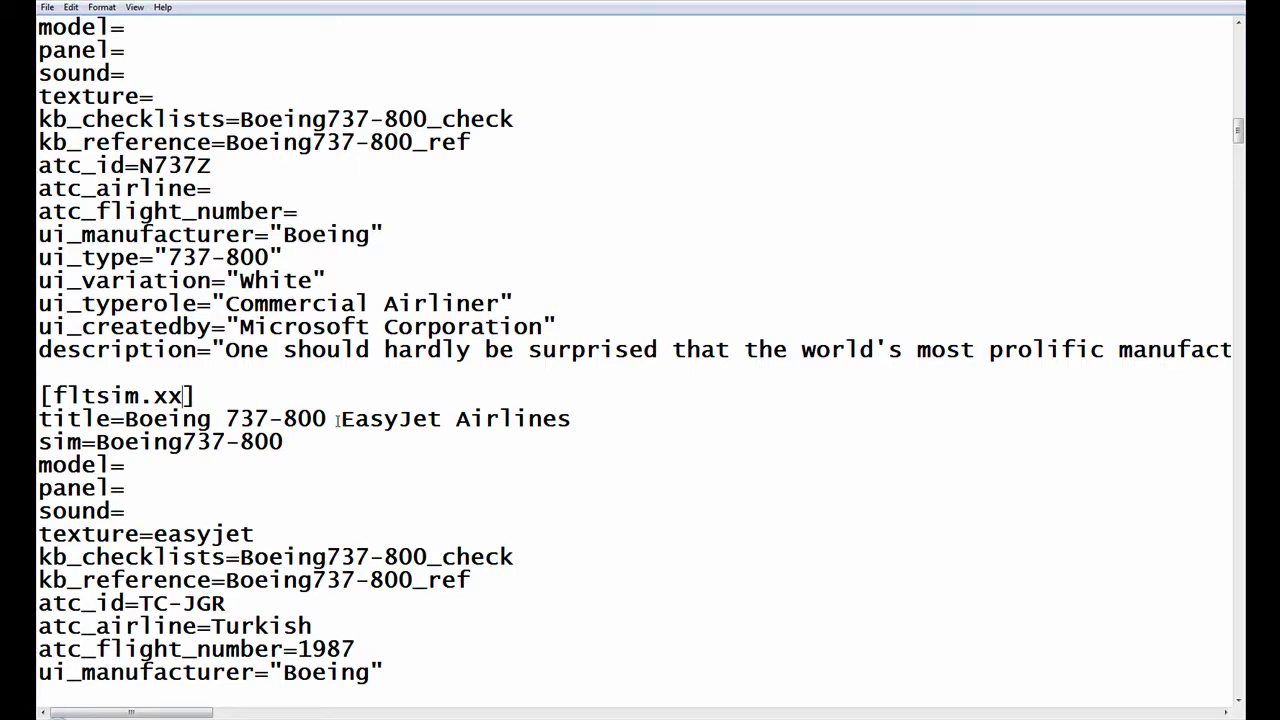
key(BackSpace)
key(BackSpace)
text(6)
scroll(155, 97, up, 2)
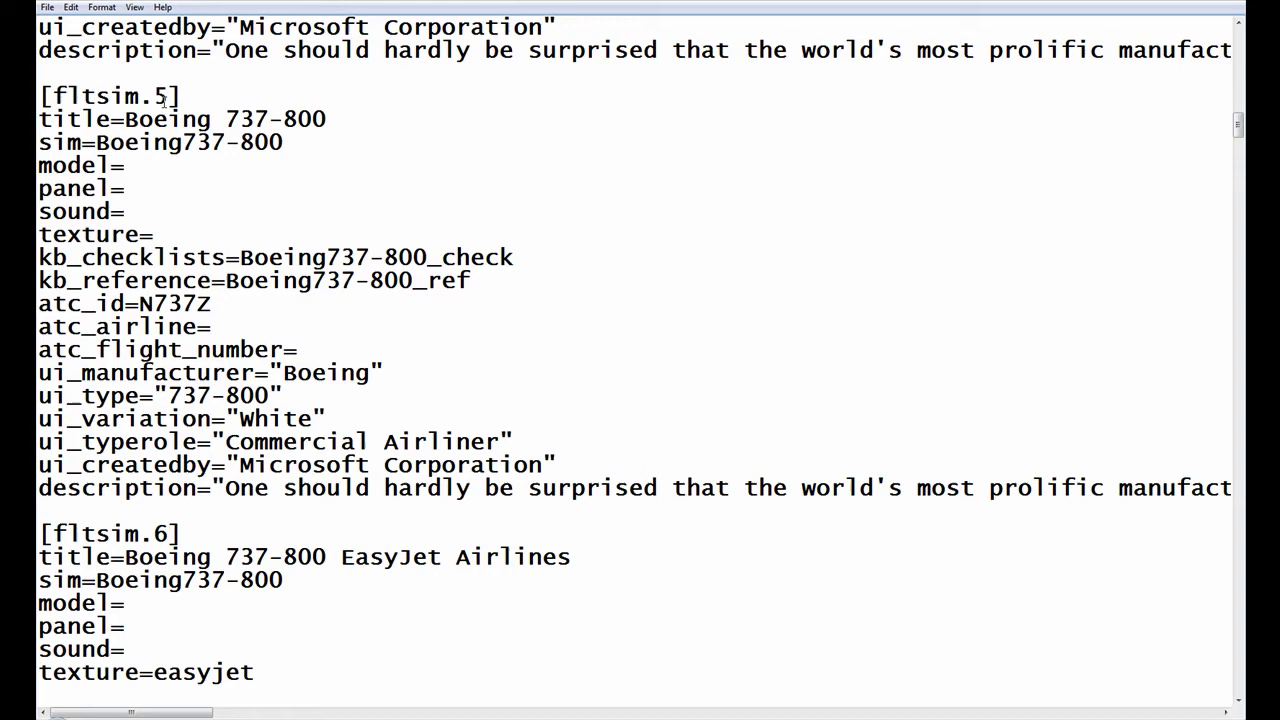
scroll(232, 468, down, 6)
- Save aircraft.cfg and close the B737_800 and b738ejet folder windows
click(47, 8)
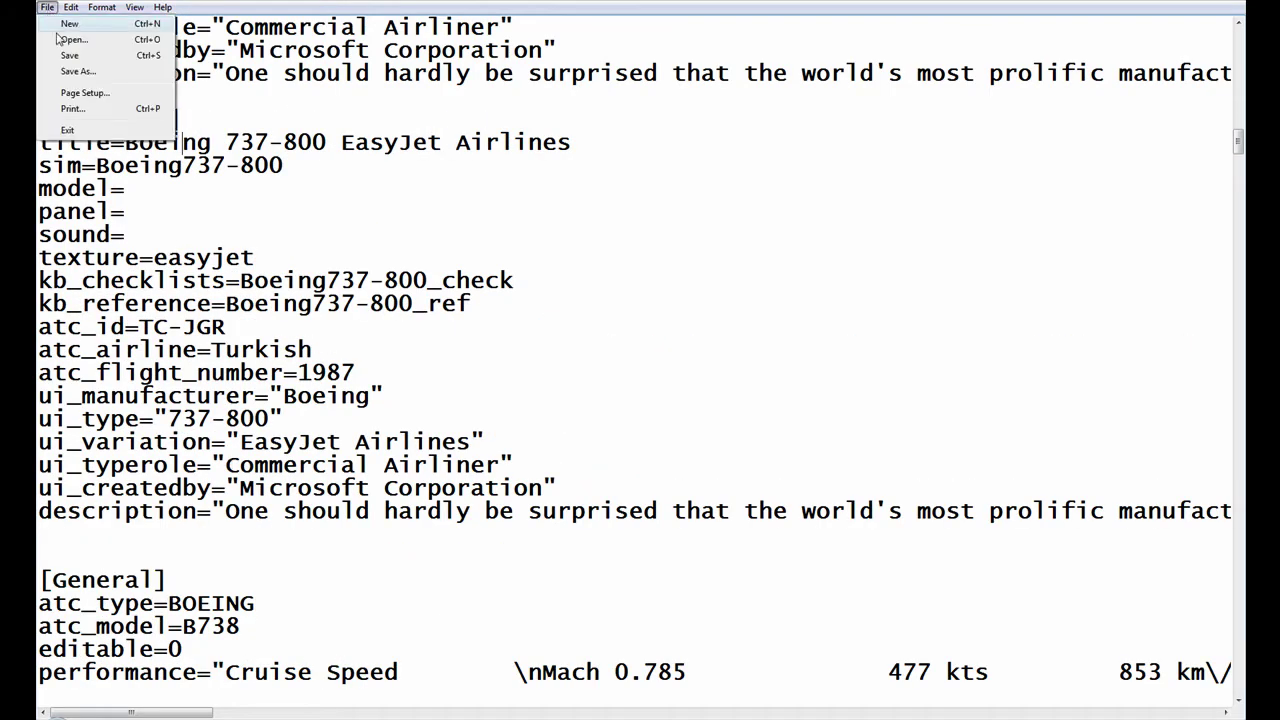
key(Escape)
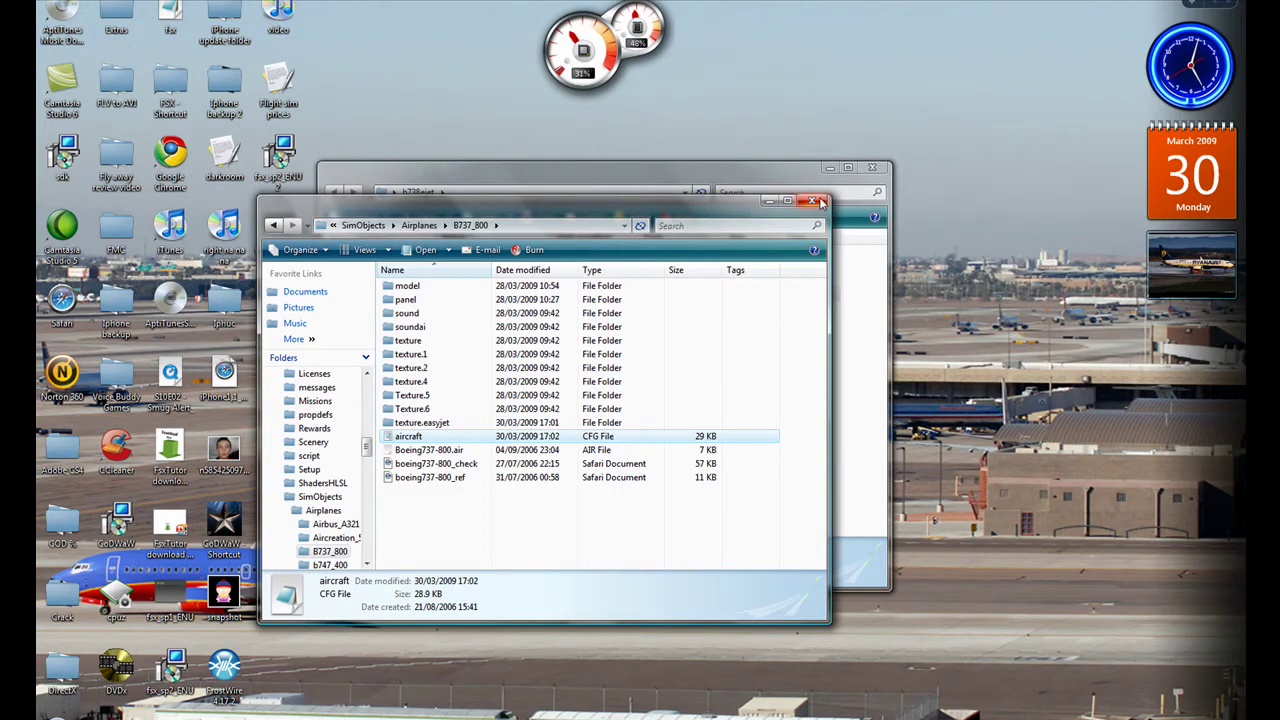
click(820, 203)
click(876, 168)
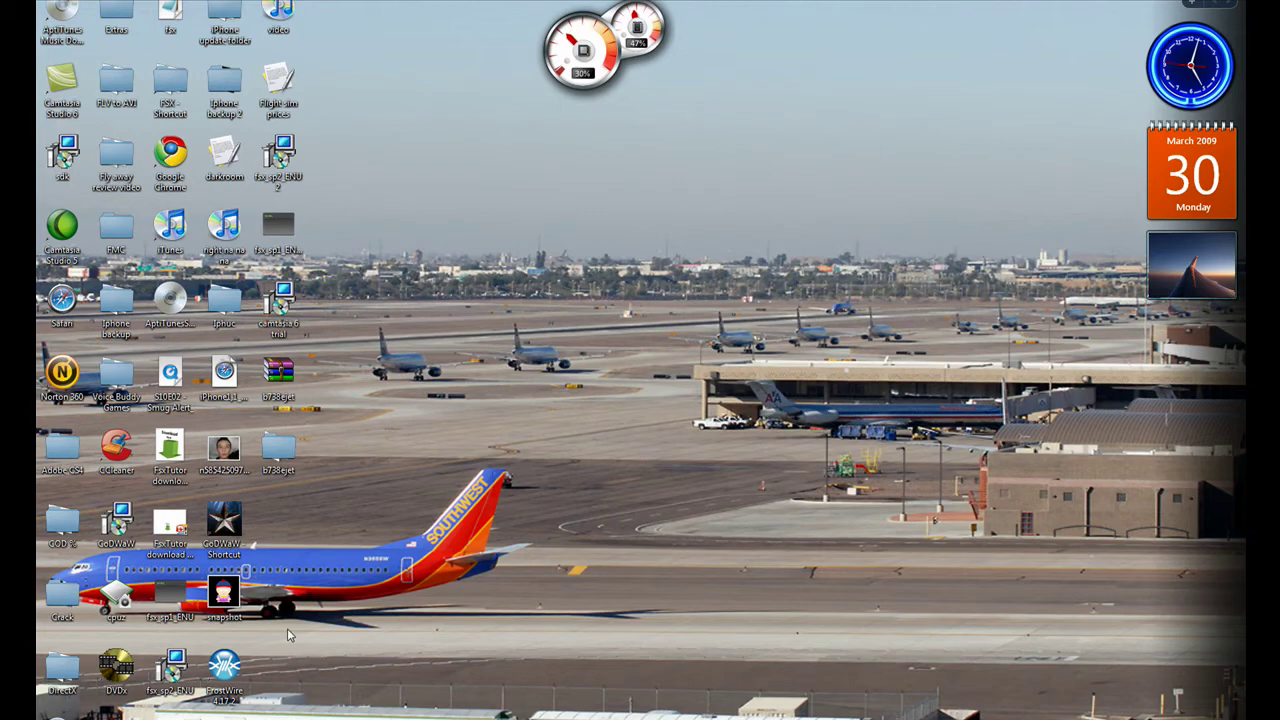
- Launch Flight Simulator X from the Start menu to reach its Free Flight screen
key(super)
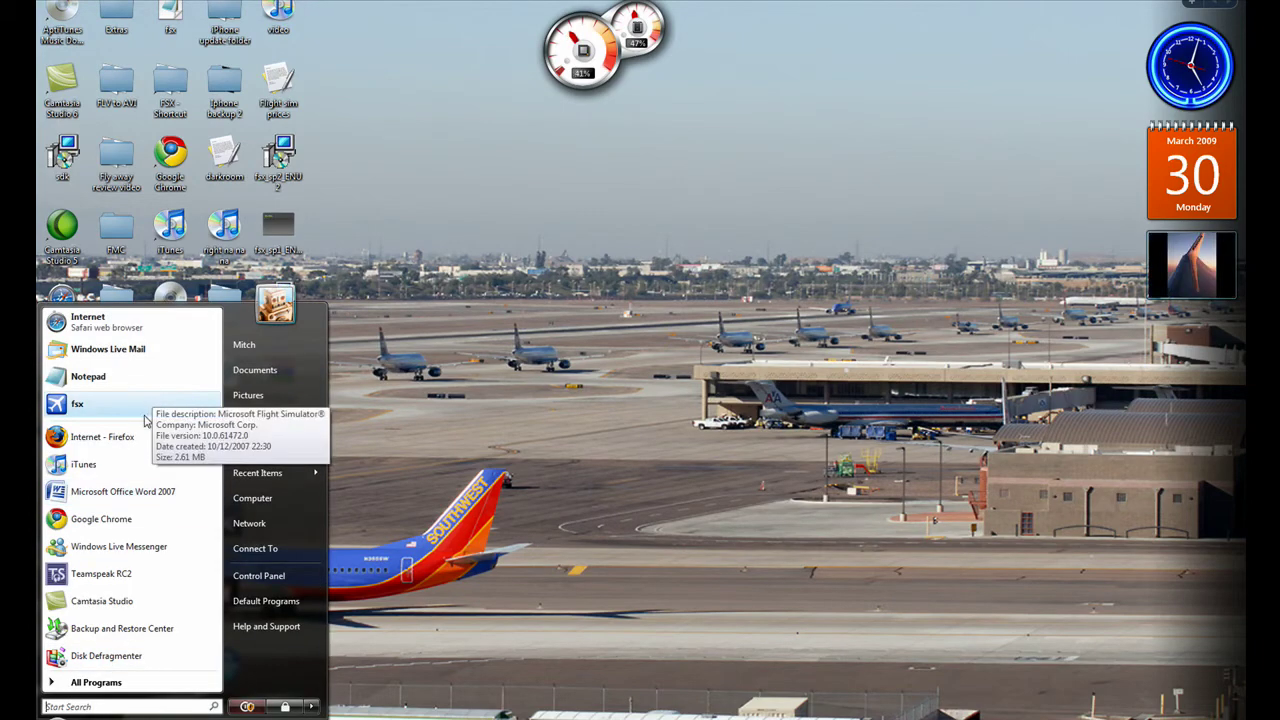
click(148, 405)
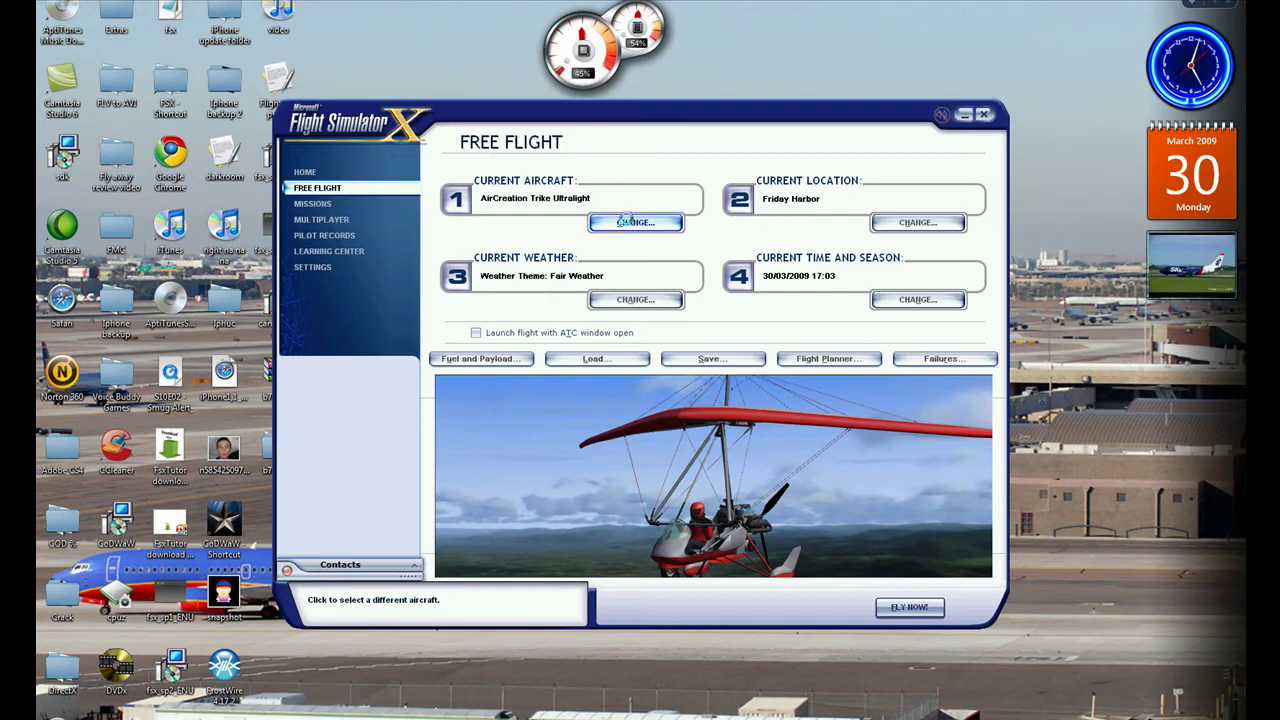
- Choose the Boeing 737-800 EasyJet Airlines repaint as the current aircraft in Select Aircraft
click(626, 221)
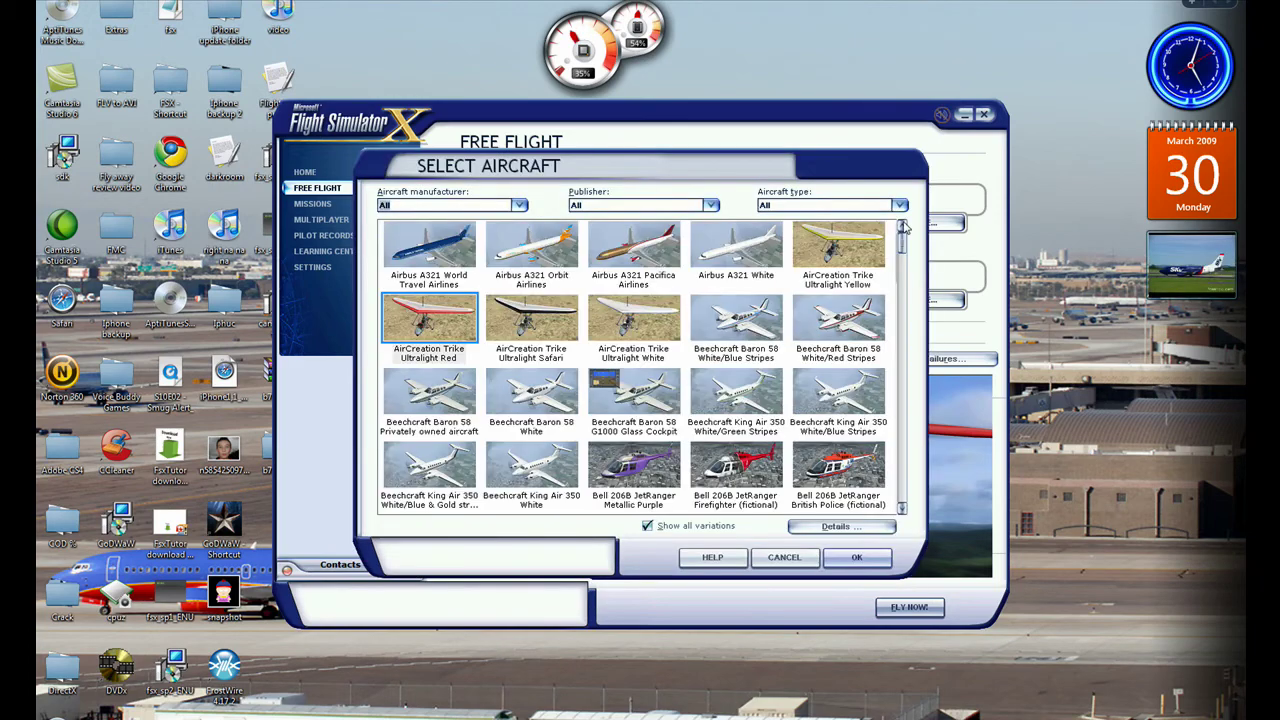
drag(903, 228, 902, 316)
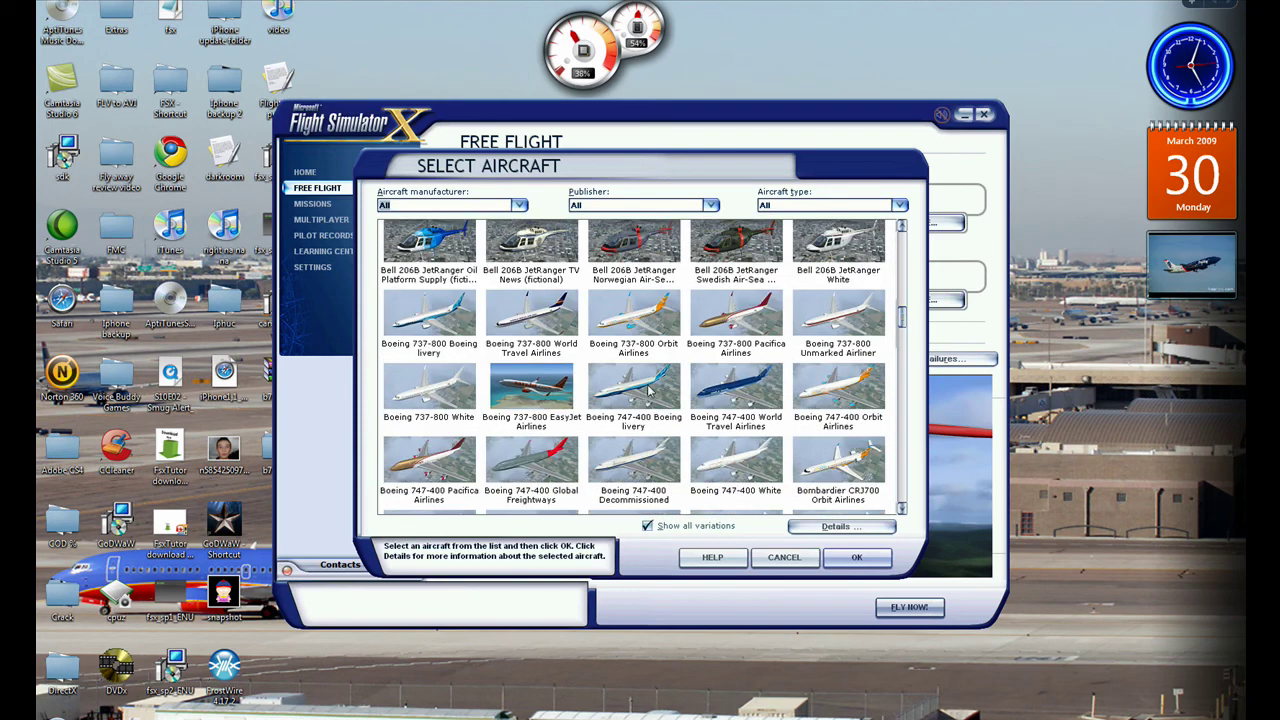
click(528, 412)
double_click(528, 412)
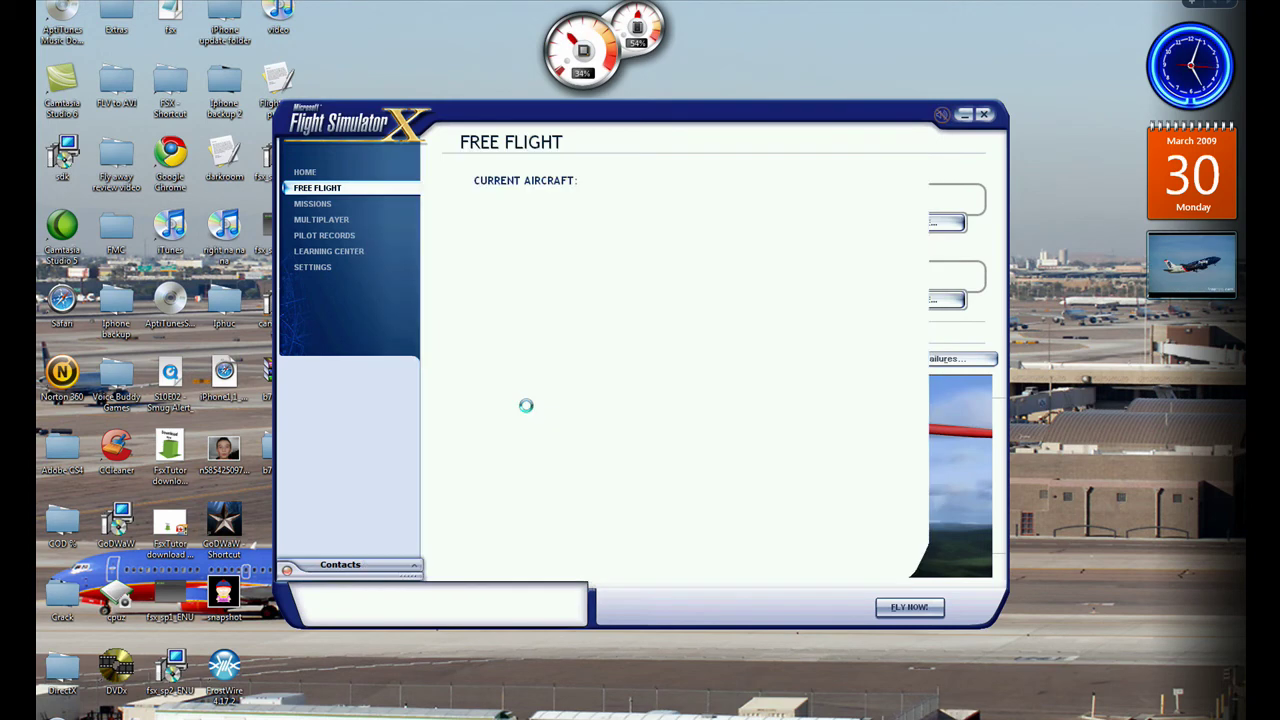